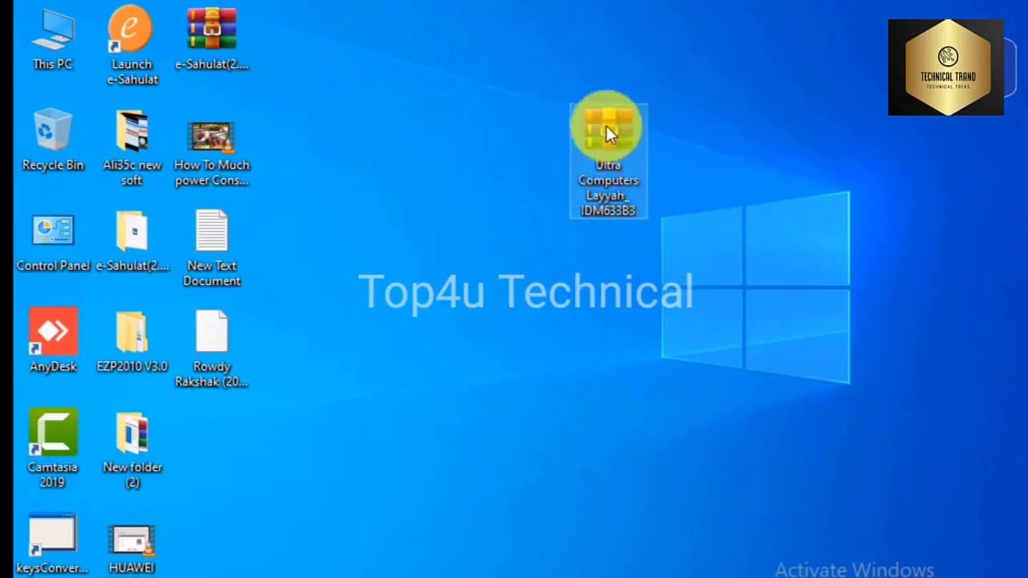
pyautogui.rightClick(608, 125)
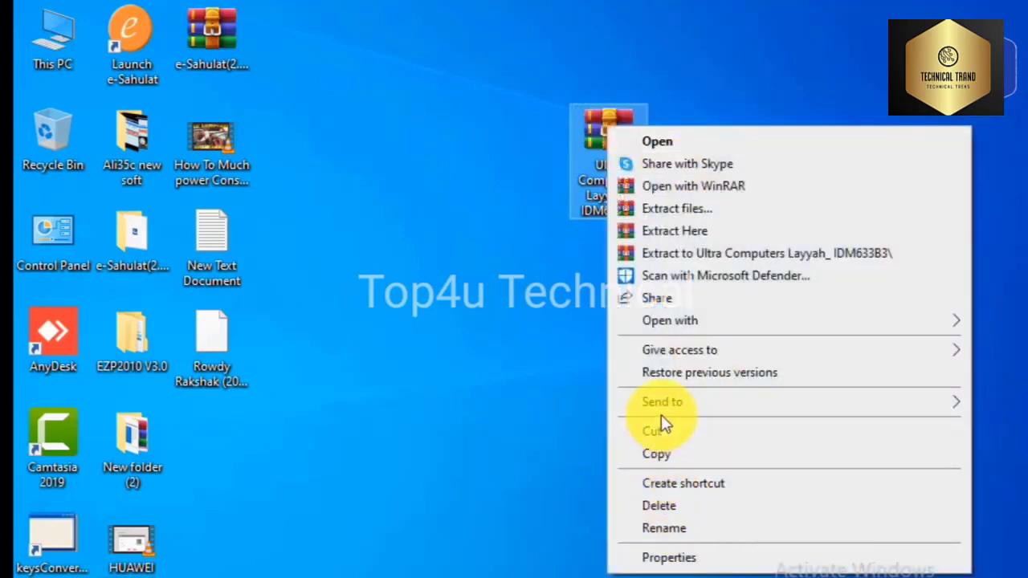
pyautogui.moveTo(662, 411)
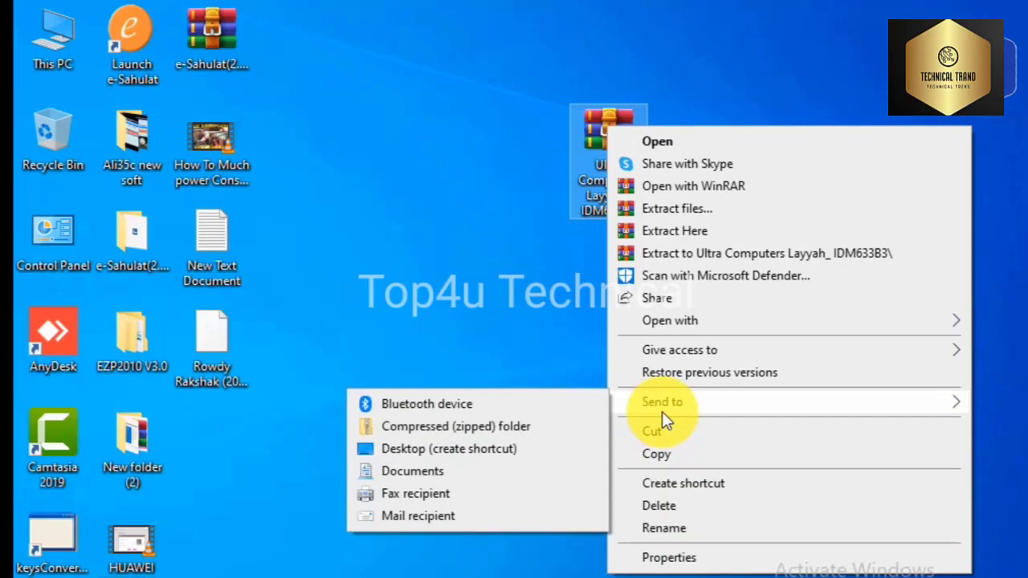
pyautogui.click(497, 232)
# Create a new folder on the desktop and name it IDM
pyautogui.rightClick(496, 230)
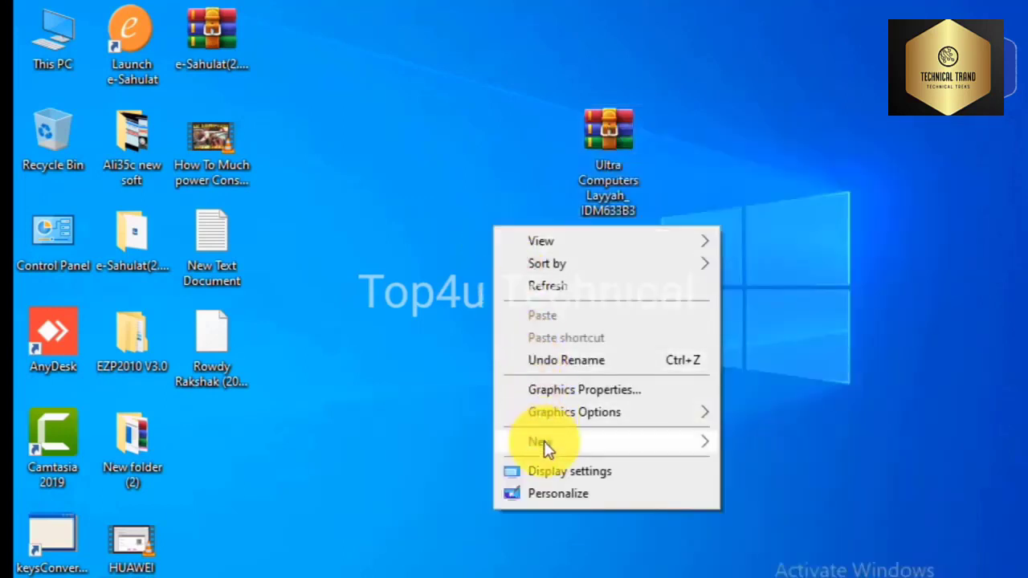
pyautogui.moveTo(544, 441)
pyautogui.click(761, 438)
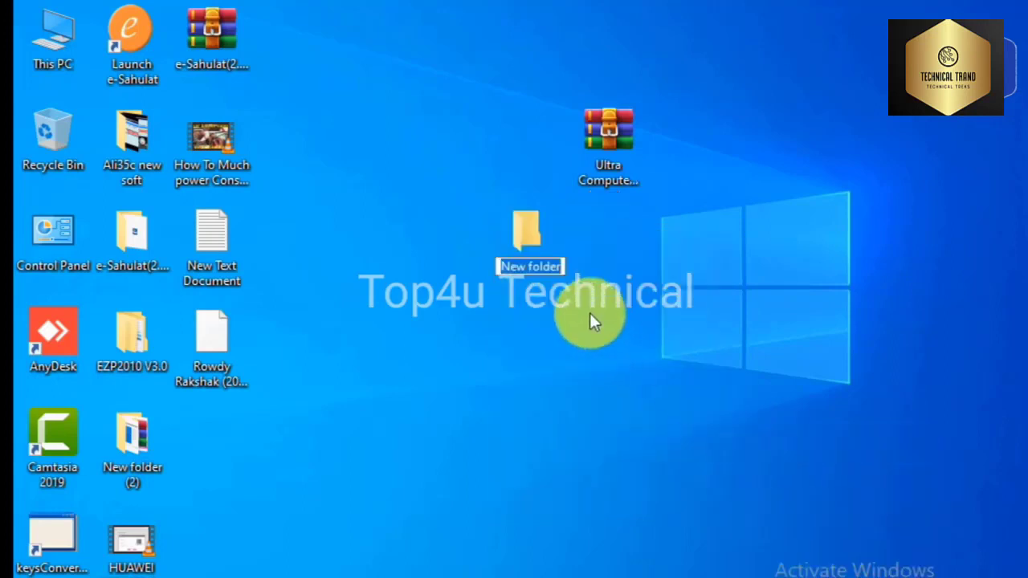
pyautogui.press('BackSpace')
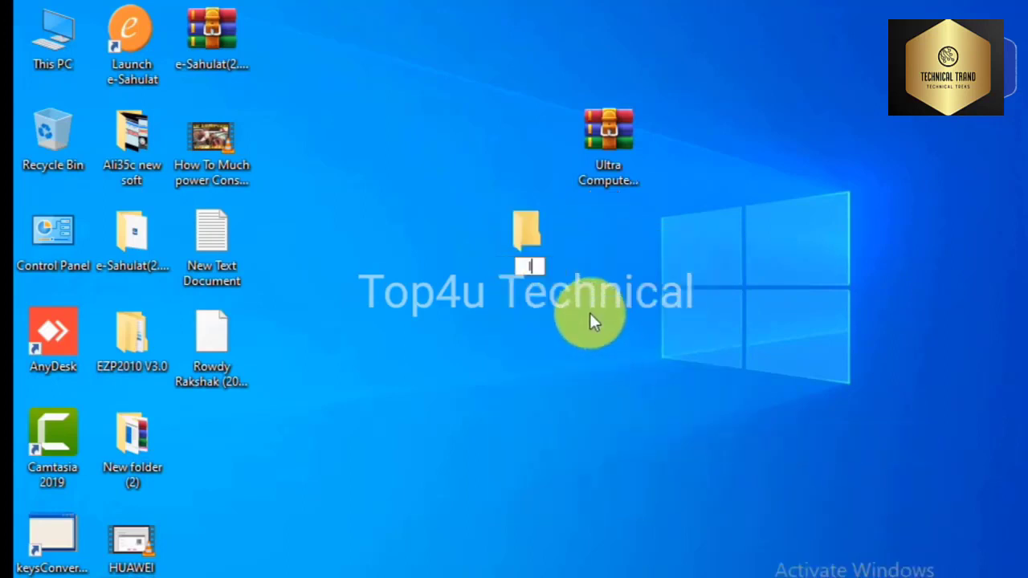
pyautogui.write('IDM')
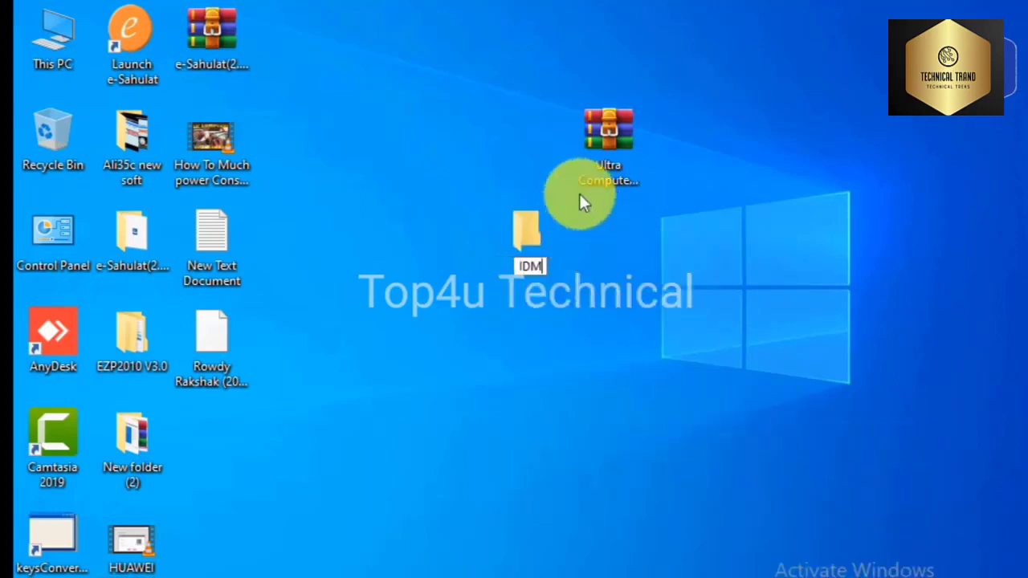
# Move the Ultra Computers Layyah_ IDM633B3 archive from the desktop into the IDM folder
pyautogui.keyDown('ctrl'); pyautogui.click(604, 135); pyautogui.keyUp('ctrl')
pyautogui.moveTo(604, 135); pyautogui.dragTo(523, 233)
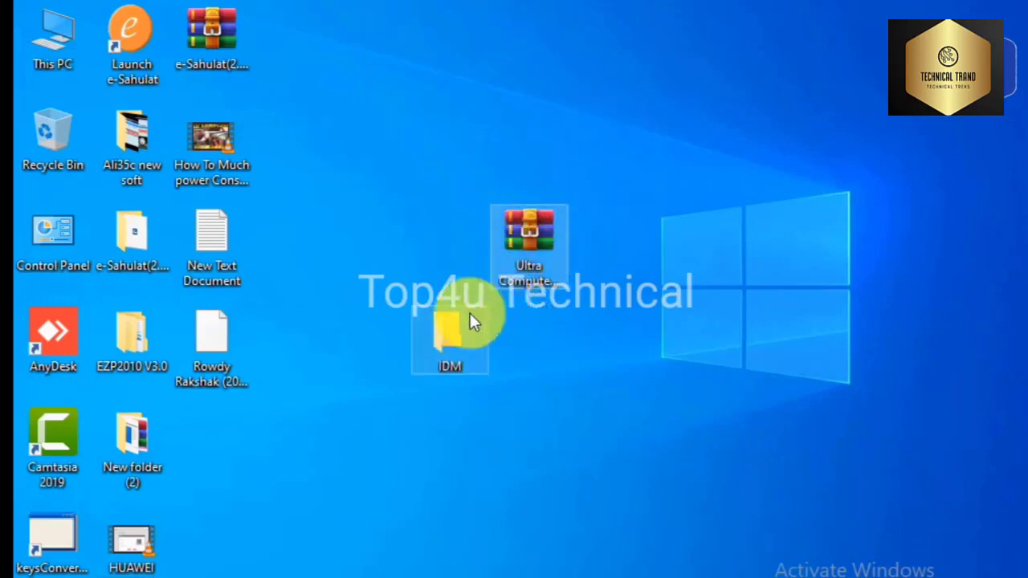
pyautogui.moveTo(445, 331); pyautogui.dragTo(493, 310)
pyautogui.click(522, 213)
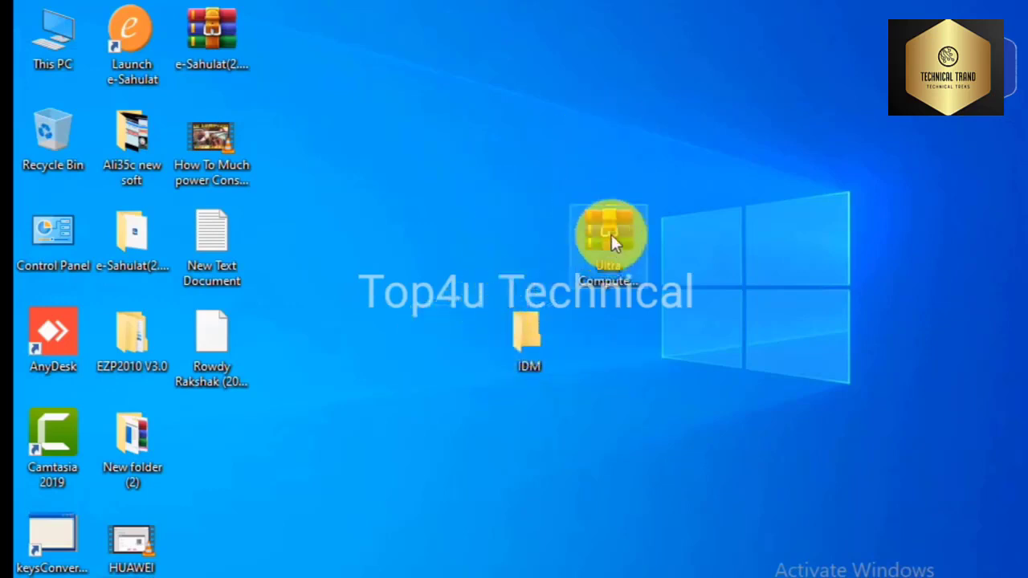
pyautogui.moveTo(611, 235); pyautogui.dragTo(521, 339)
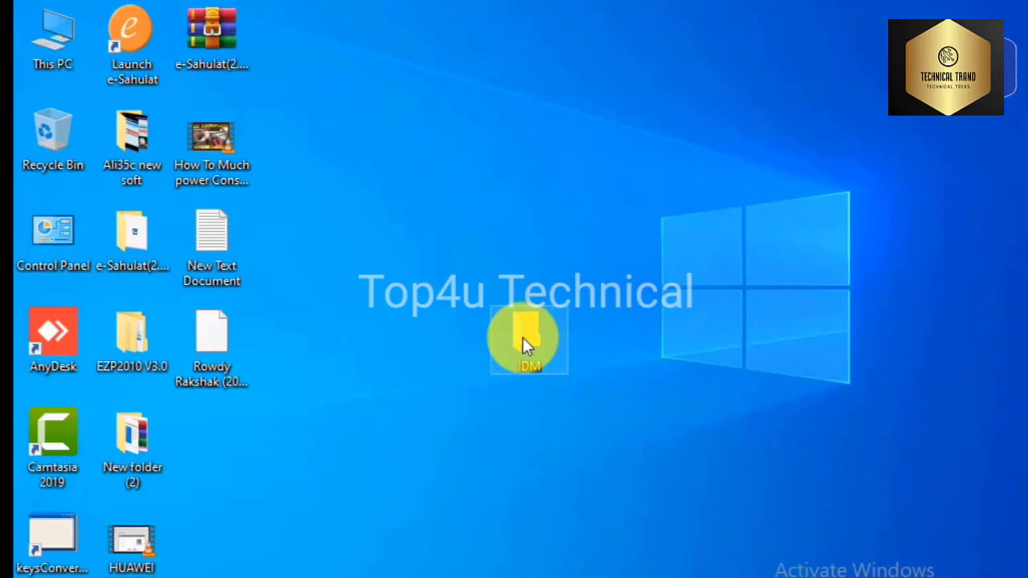
# Open the IDM folder and extract the Ultra Computers Layyah_ IDM633B3 archive directly into it
pyautogui.doubleClick(523, 337)
pyautogui.click(493, 70)
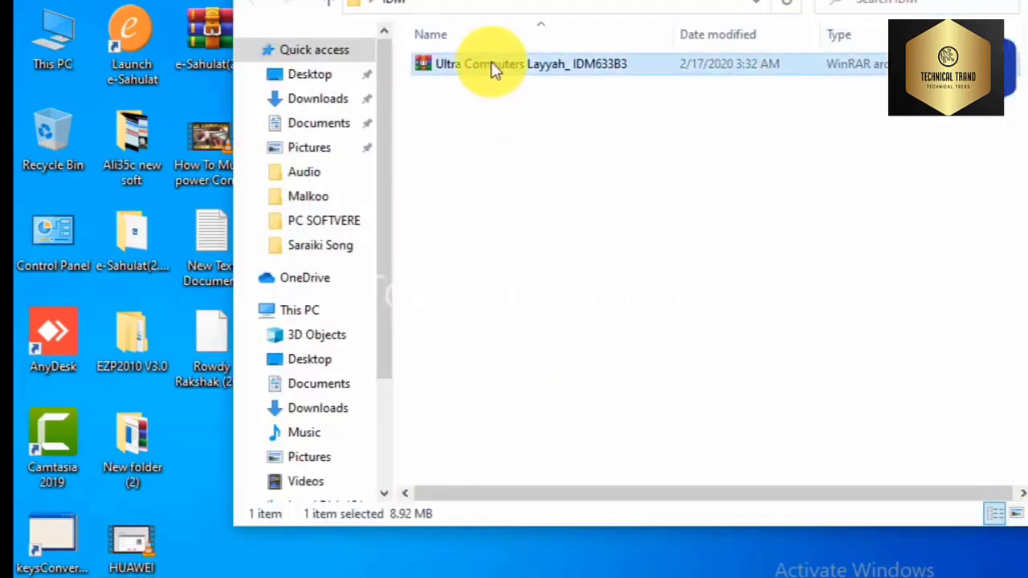
pyautogui.rightClick(493, 69)
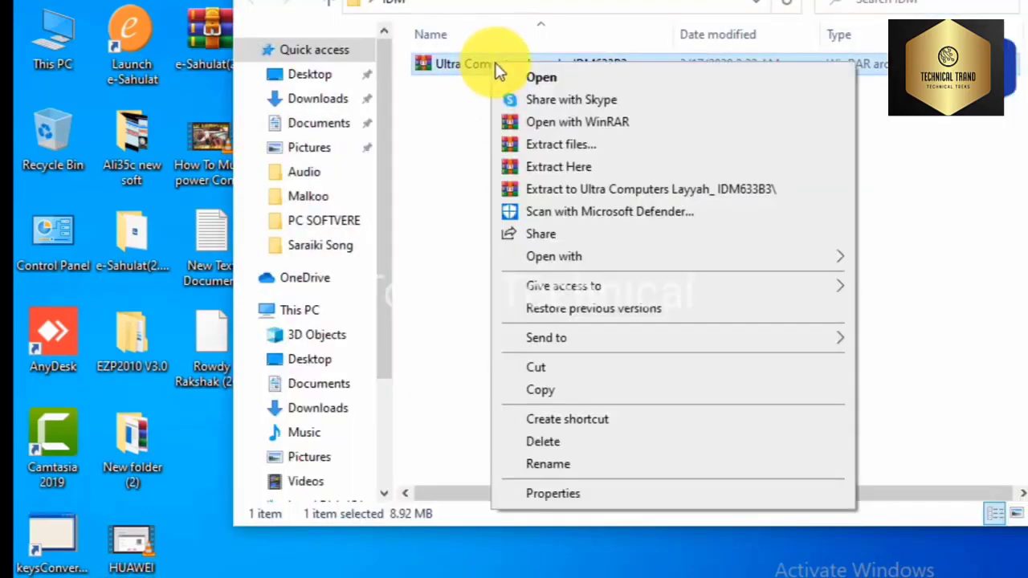
pyautogui.click(544, 169)
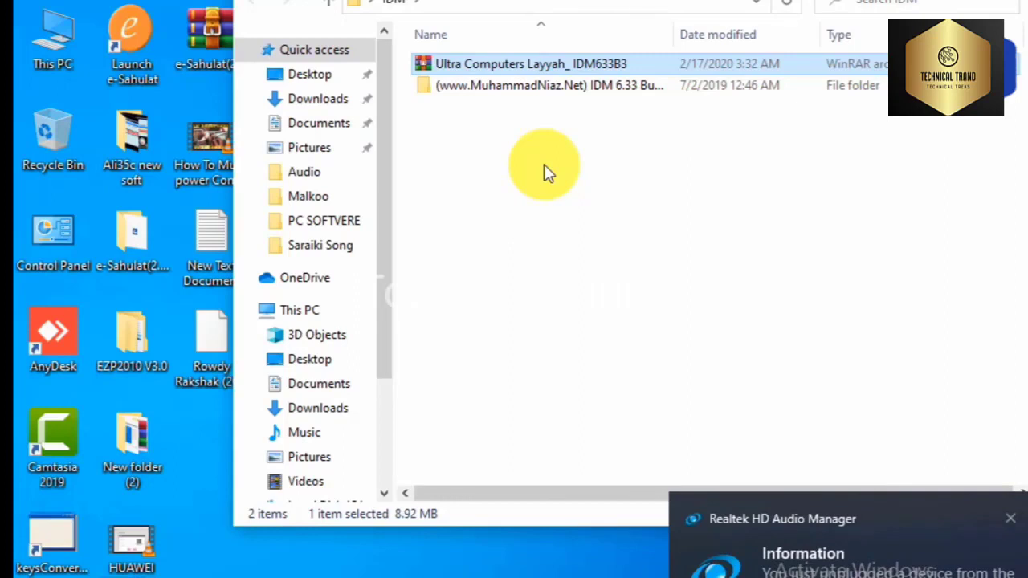
# Open the extracted IDM 6.33 Build 3 folder and refresh its file list
pyautogui.rightClick(485, 90)
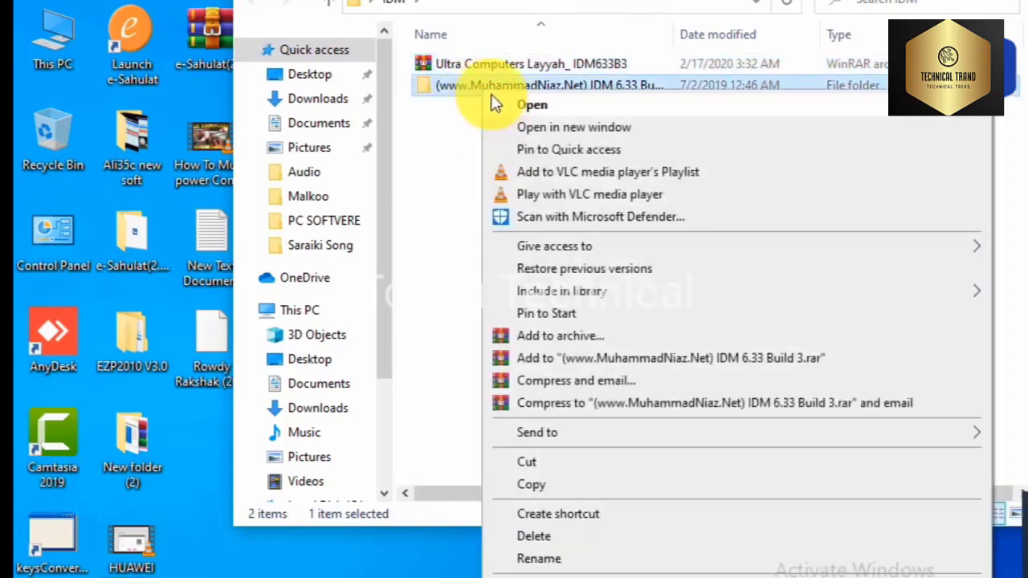
pyautogui.click(496, 103)
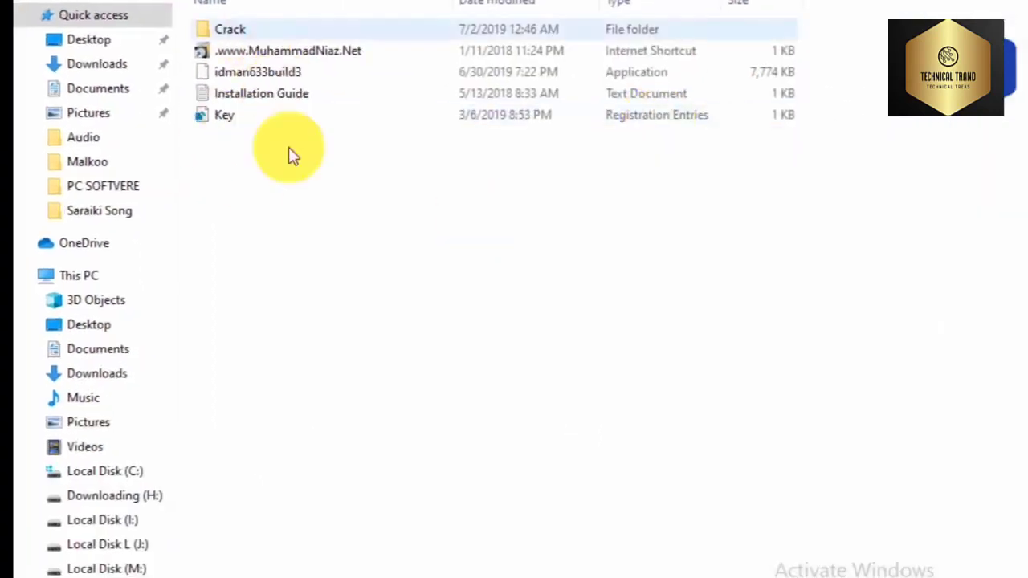
pyautogui.rightClick(303, 194)
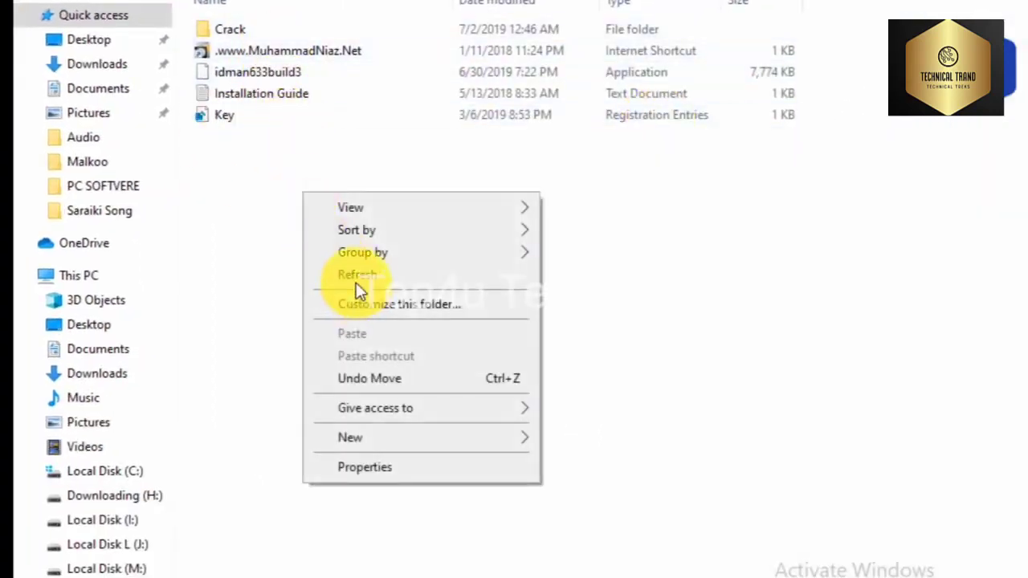
pyautogui.click(356, 280)
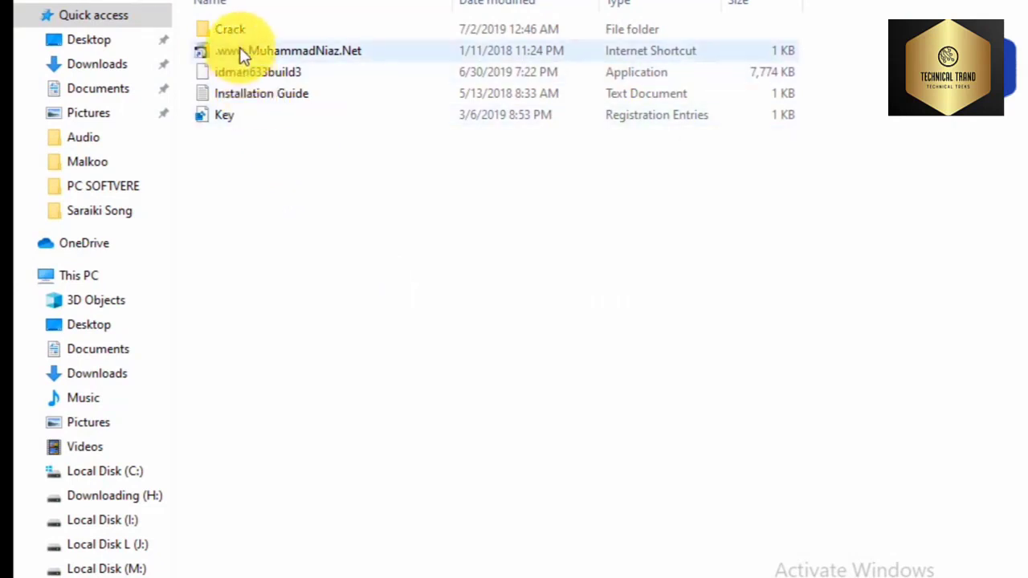
pyautogui.rightClick(241, 50)
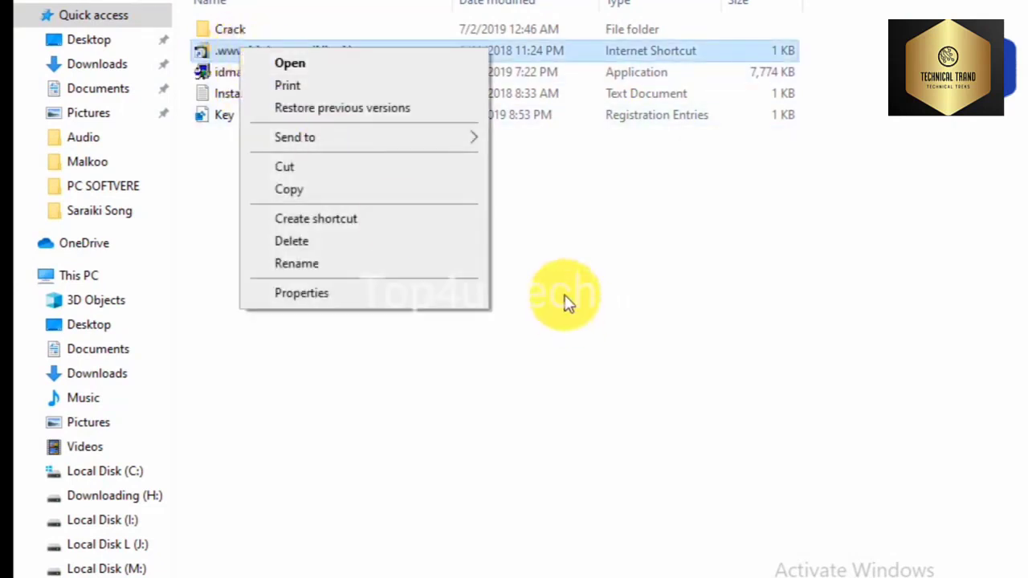
pyautogui.rightClick(532, 295)
pyautogui.click(588, 376)
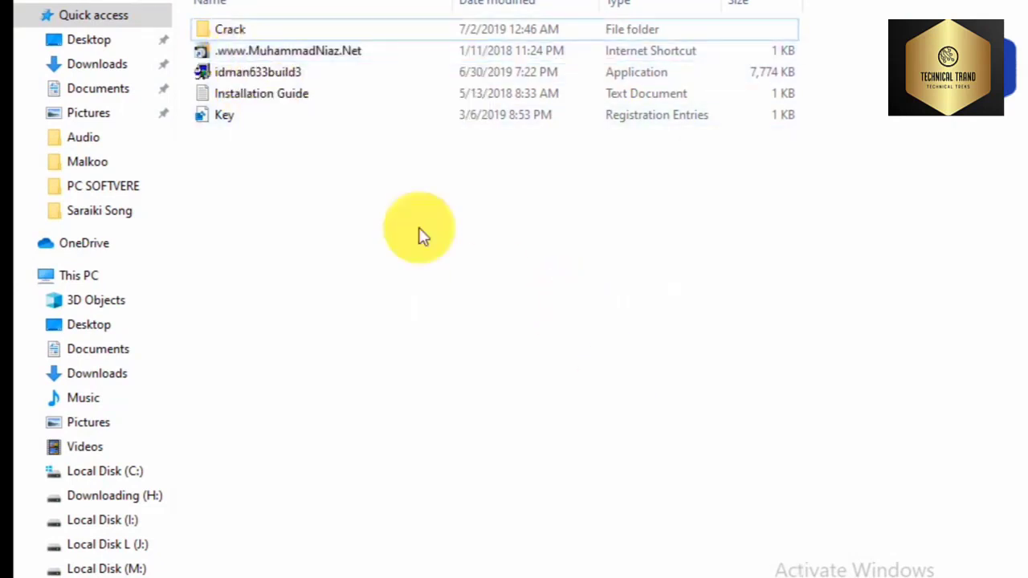
# Run the idman633build3 installer as administrator and accept English as the interface language
pyautogui.click(256, 74)
pyautogui.rightClick(255, 73)
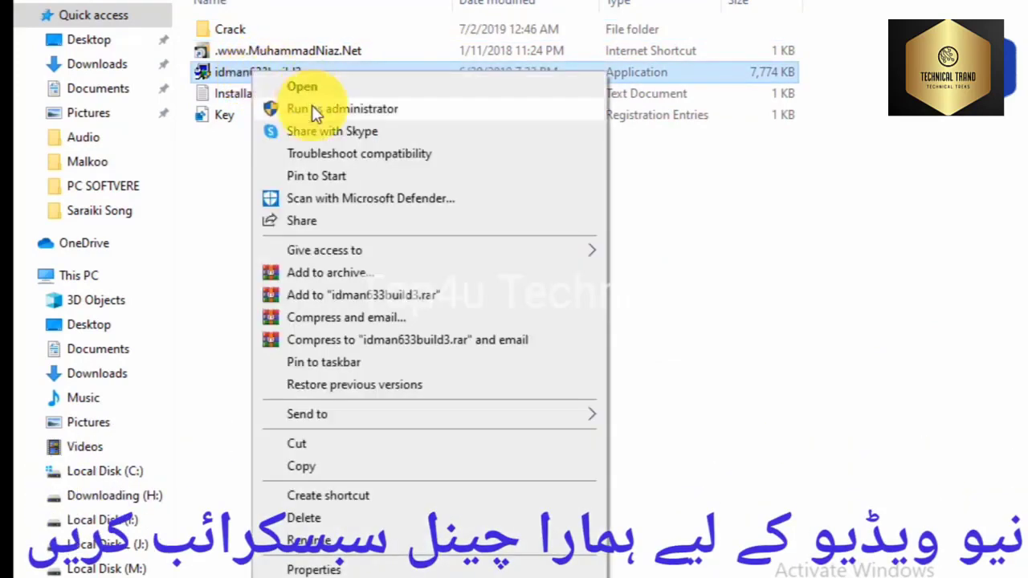
pyautogui.click(312, 108)
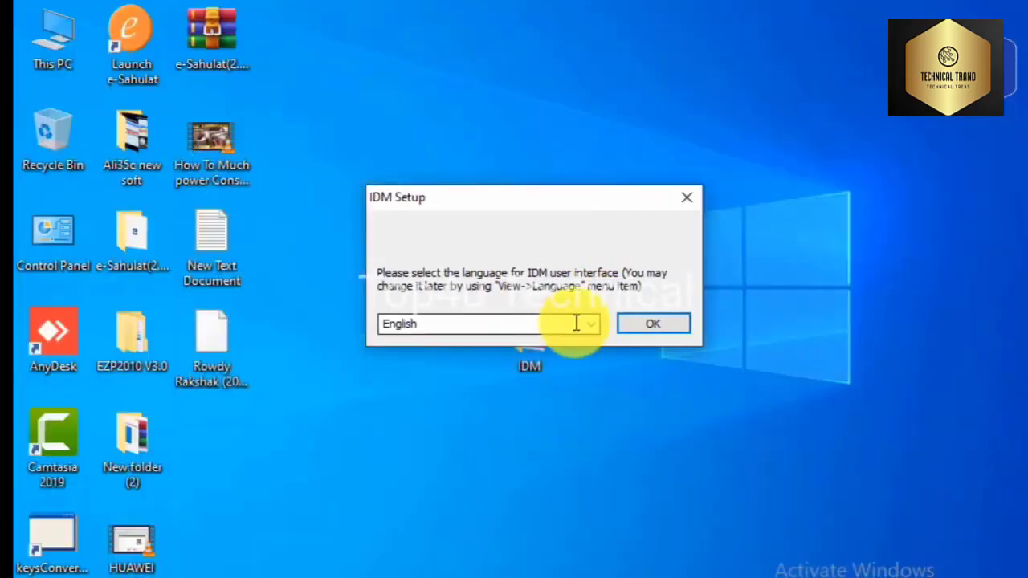
pyautogui.click(647, 322)
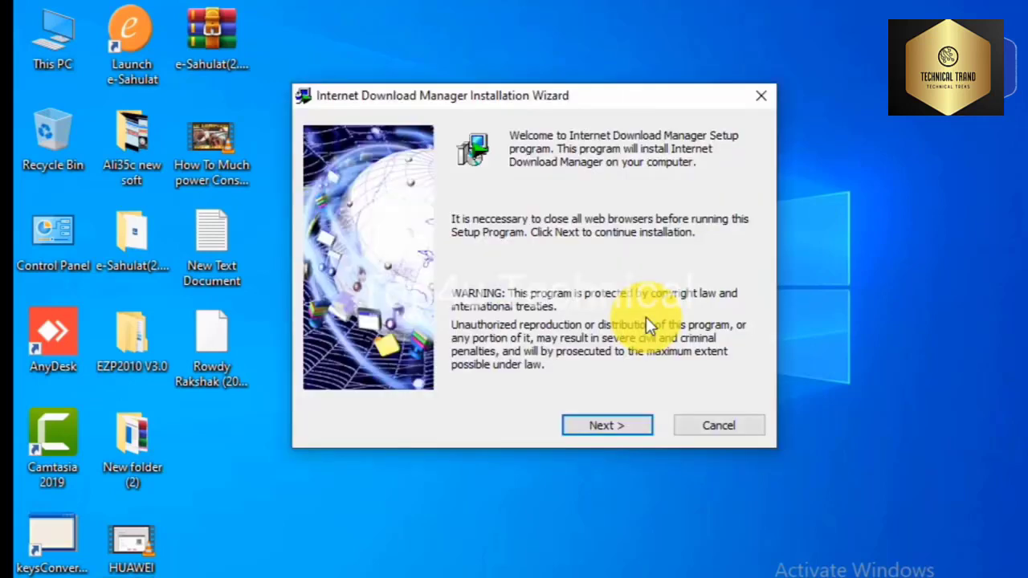
# Accept the license agreement and install Internet Download Manager in the default destination folder with a desktop icon, finishing the wizard
pyautogui.click(574, 426)
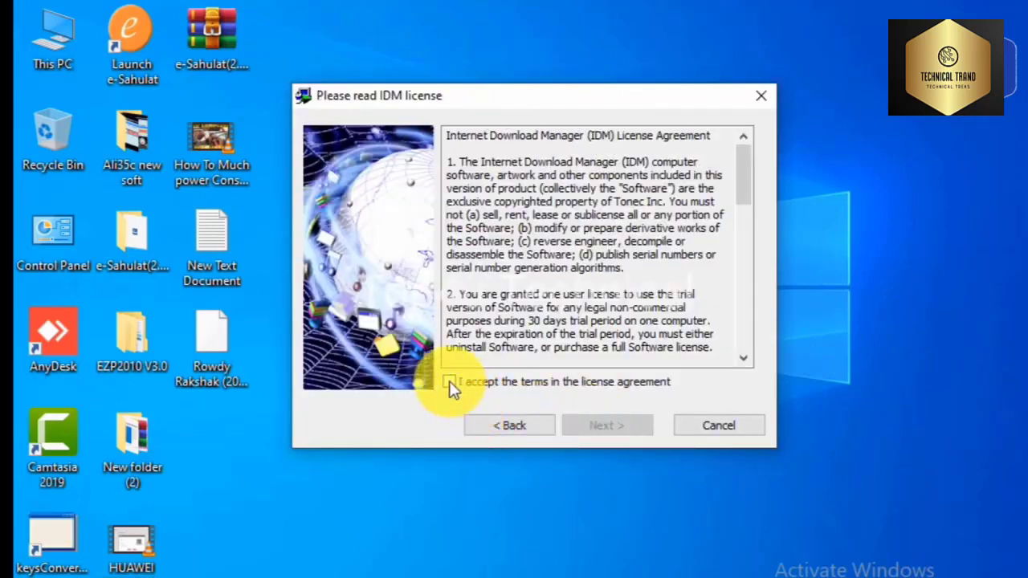
pyautogui.click(450, 383)
pyautogui.click(594, 425)
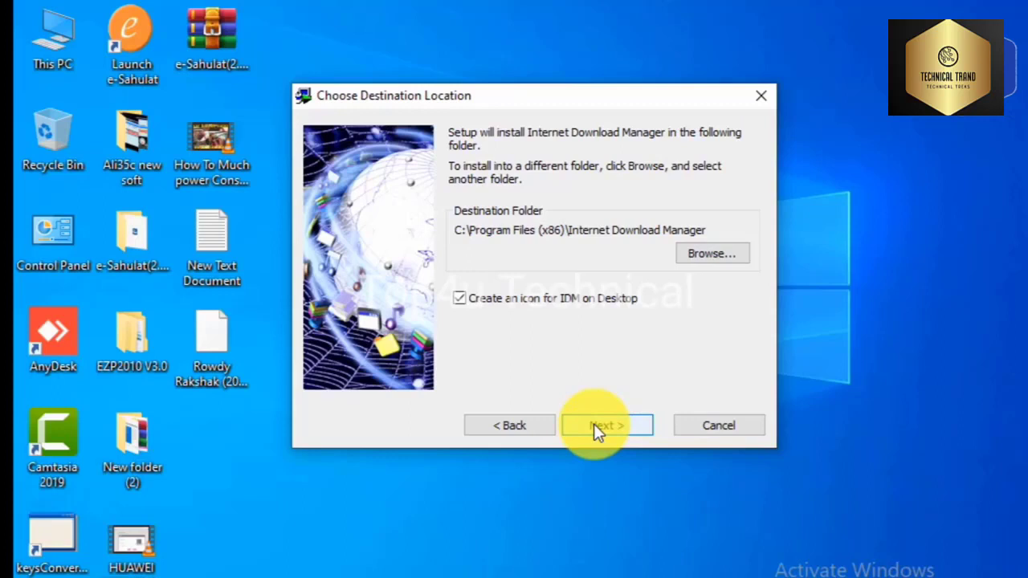
pyautogui.click(604, 426)
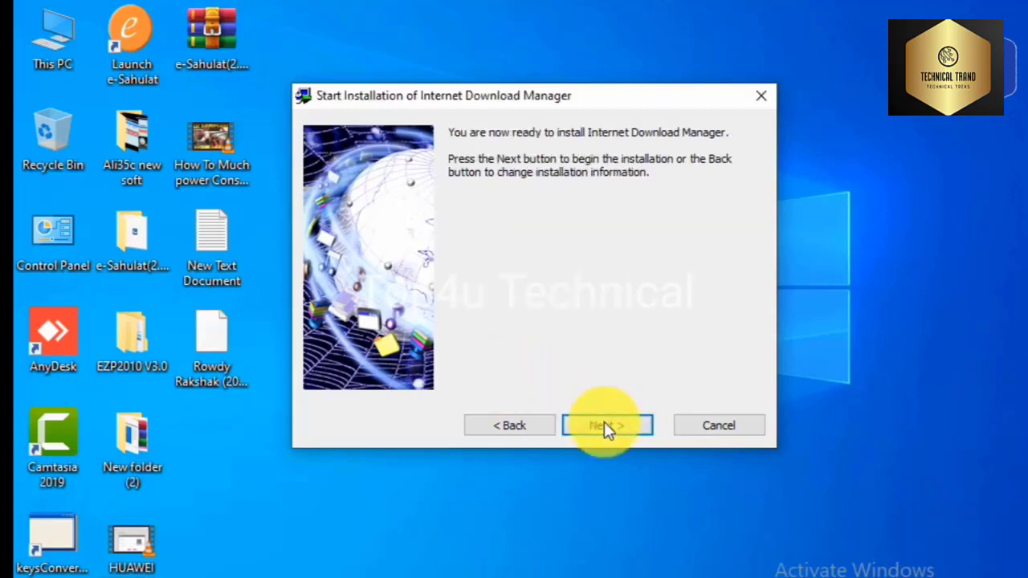
pyautogui.click(604, 426)
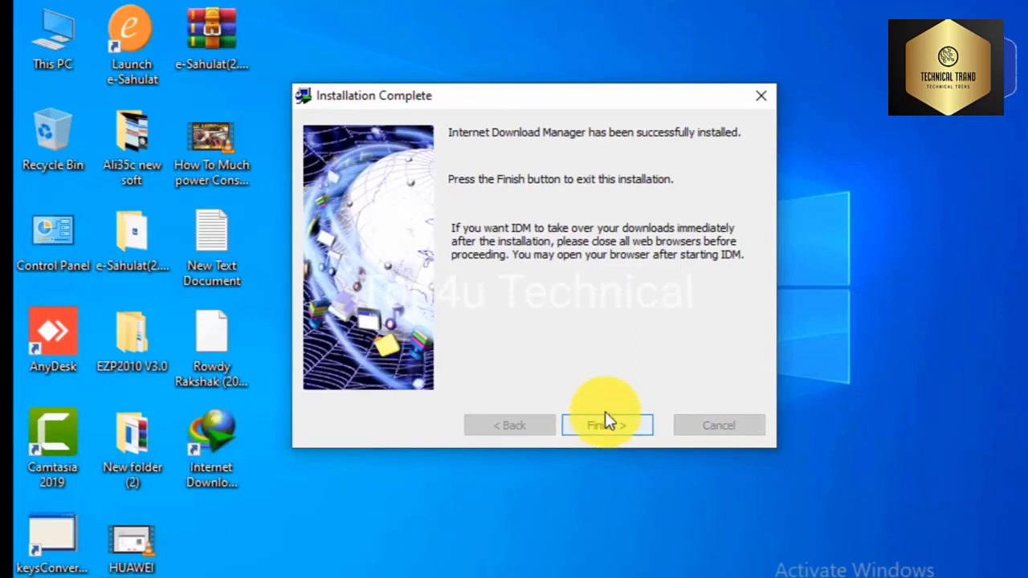
pyautogui.click(604, 414)
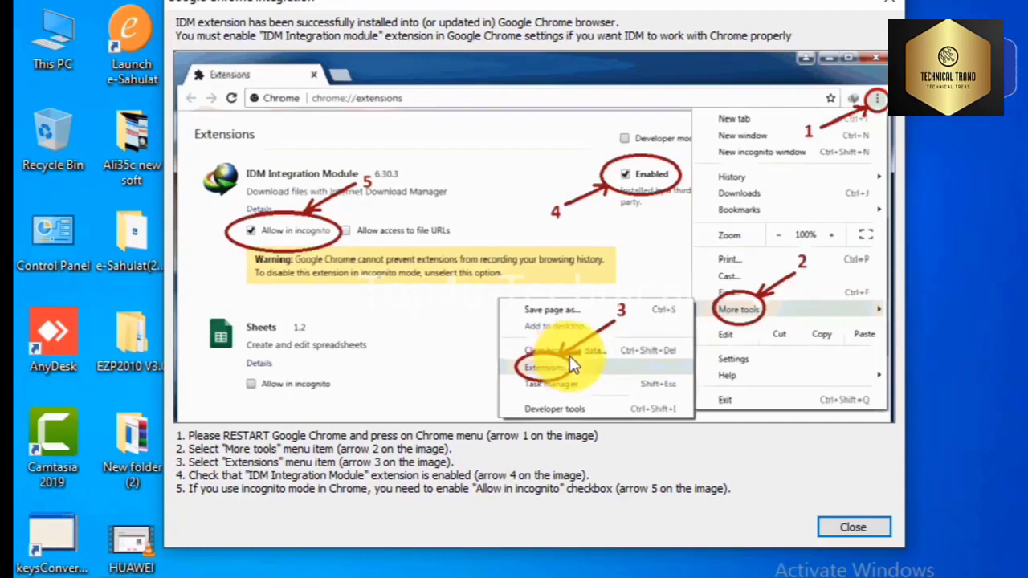
# Dismiss the Chrome and Edge integration notices and close the Microsoft Store window
pyautogui.click(855, 528)
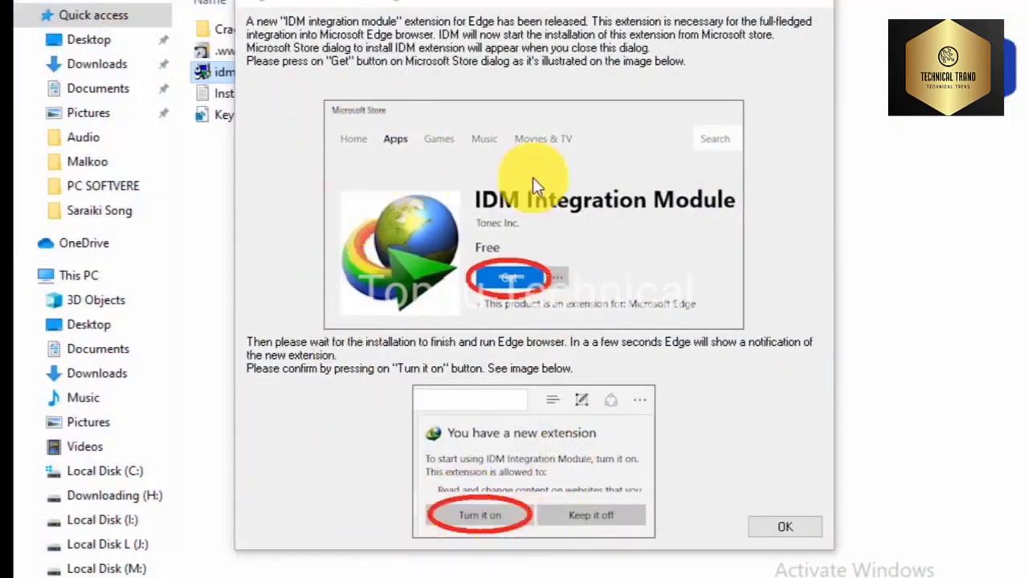
pyautogui.click(785, 526)
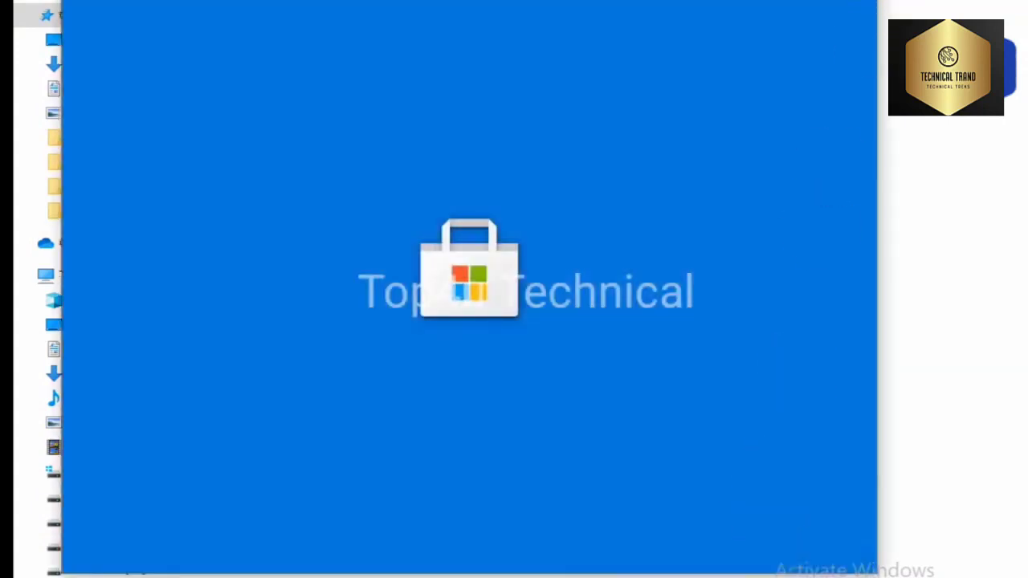
pyautogui.click(858, 2)
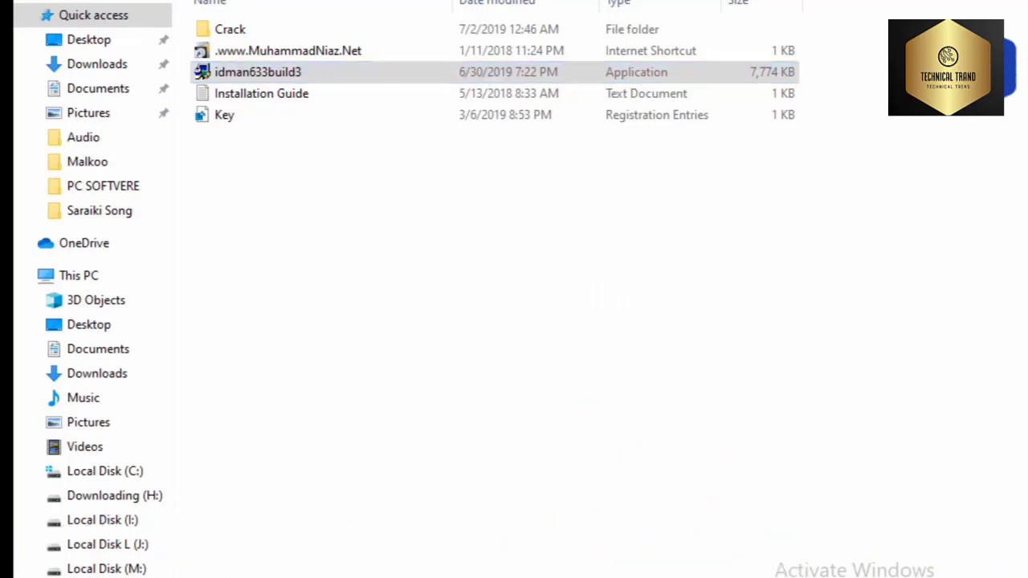
# Open Task Manager in its detailed view and end the main Internet Download Manager background process
pyautogui.rightClick(634, 577)
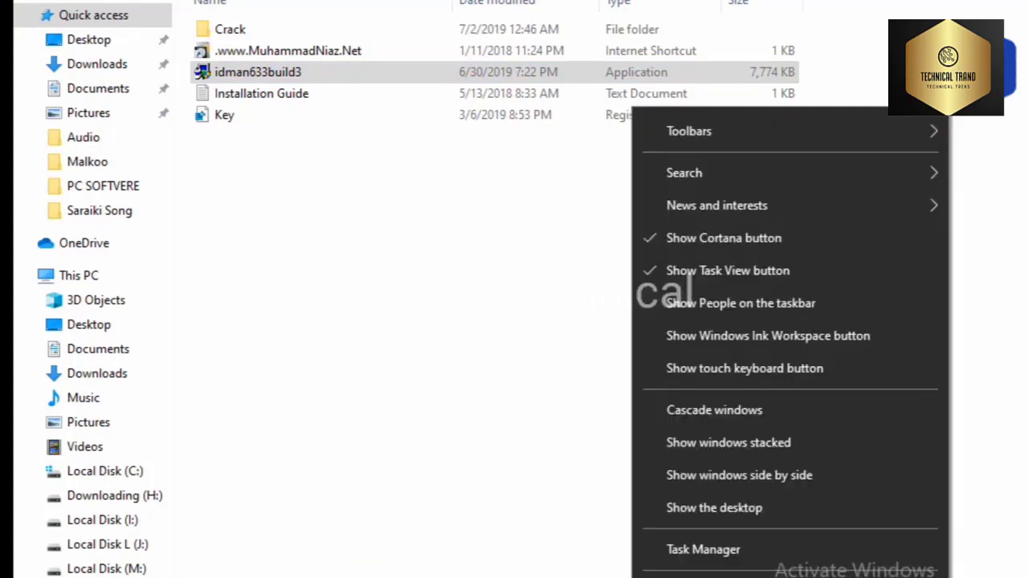
pyautogui.click(706, 554)
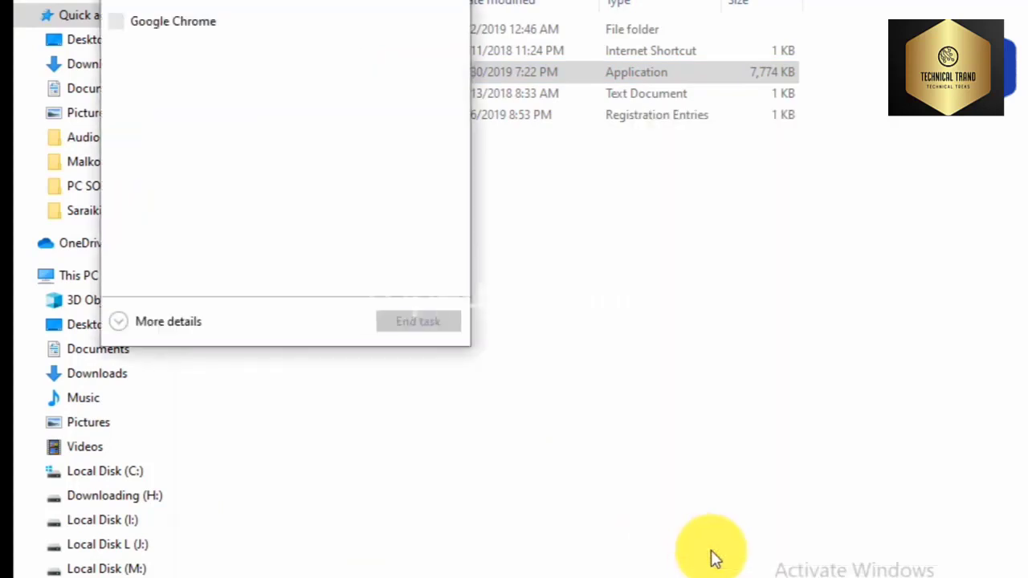
pyautogui.click(118, 323)
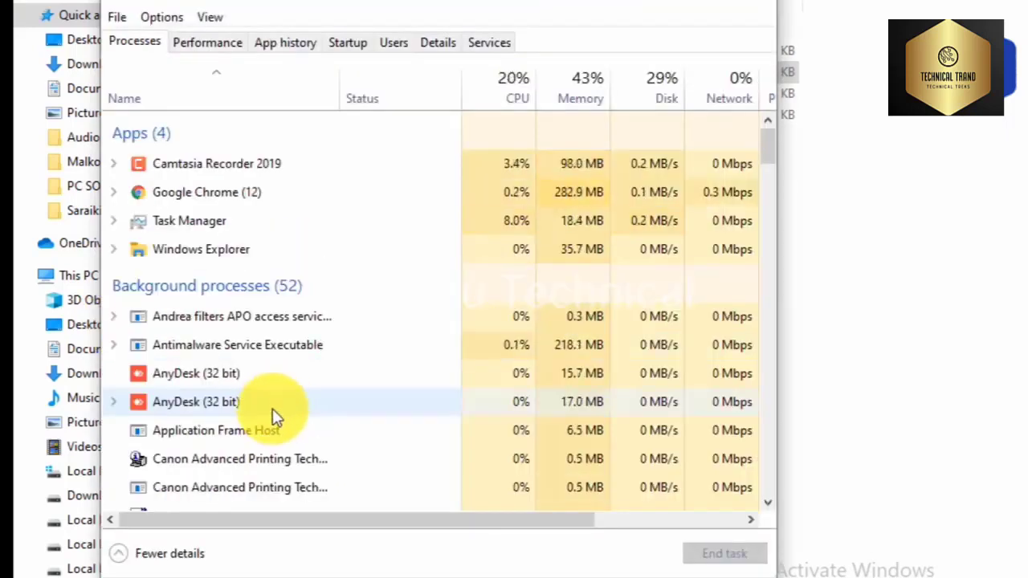
pyautogui.scroll(-4, 274, 414)
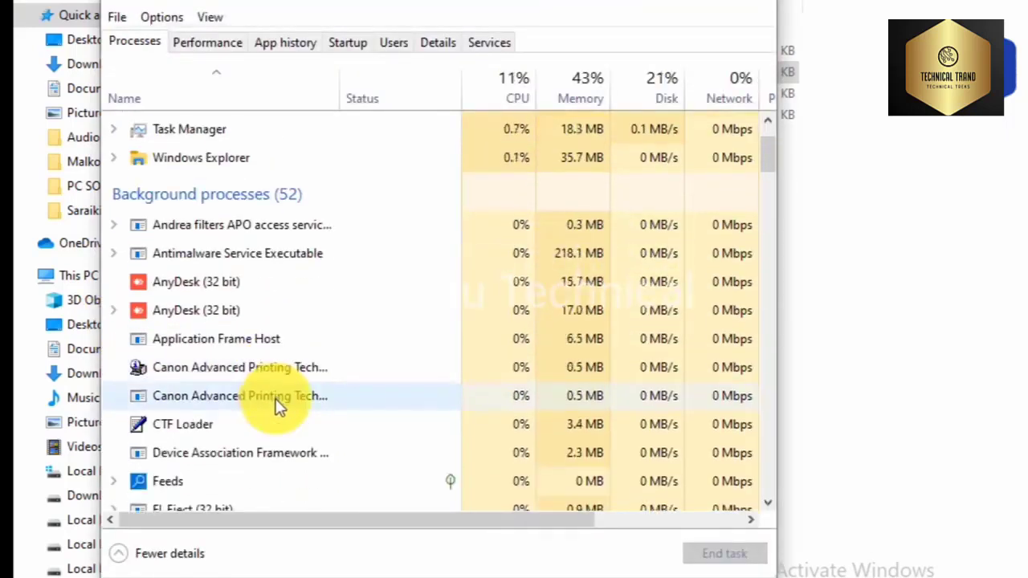
pyautogui.scroll(-7, 275, 400)
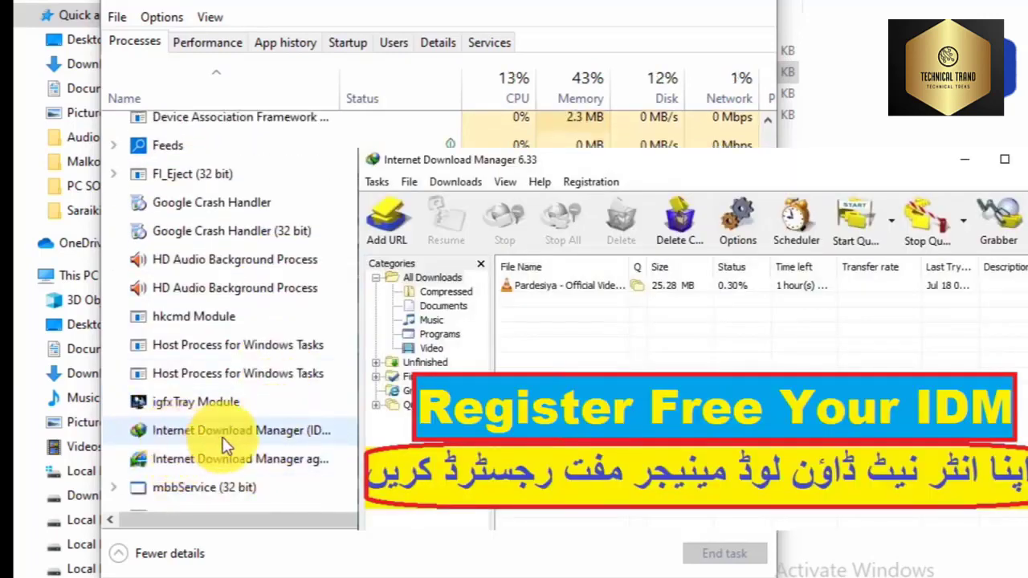
pyautogui.rightClick(223, 430)
pyautogui.click(277, 438)
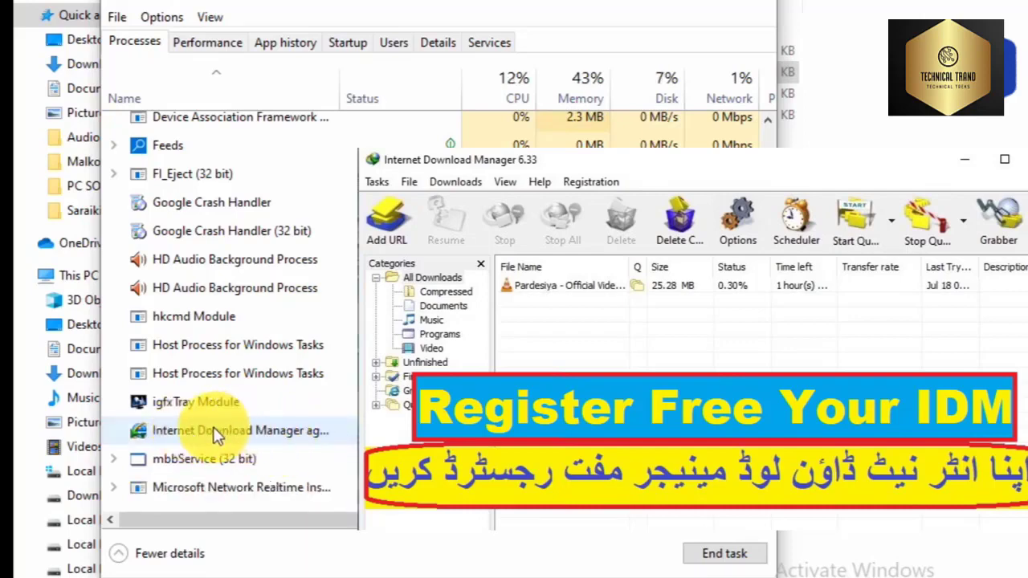
# End the Internet Download Manager agent background process in Task Manager
pyautogui.rightClick(214, 427)
pyautogui.click(269, 442)
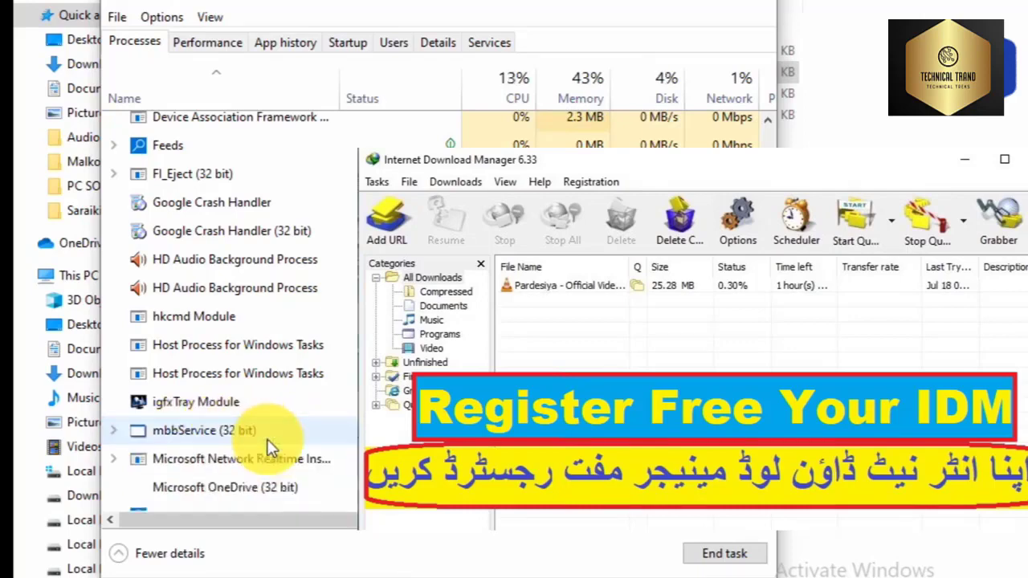
pyautogui.scroll(-4, 310, 325)
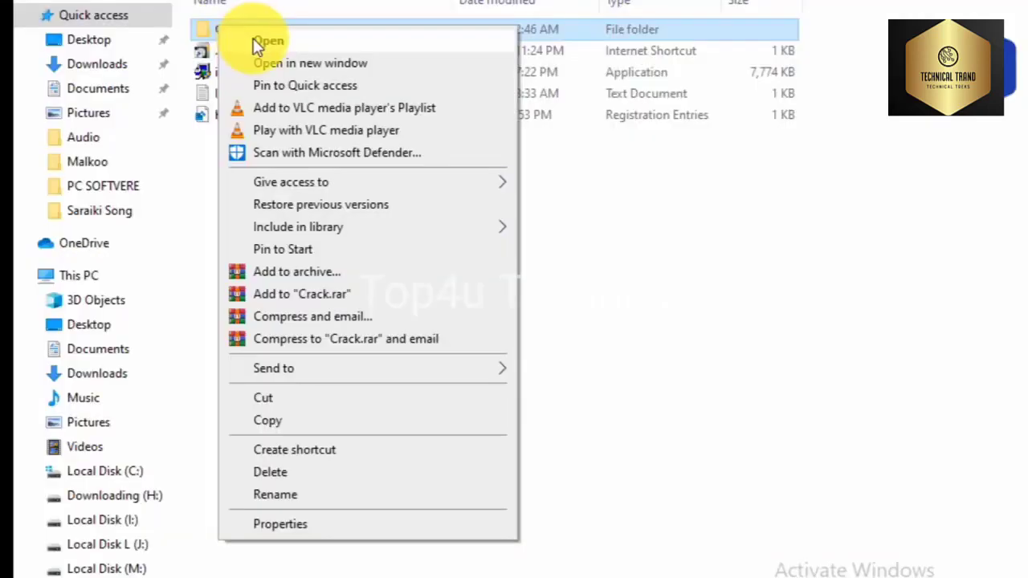
# Open the Crack folder, refresh it and copy the IDMan application file
pyautogui.click(253, 38)
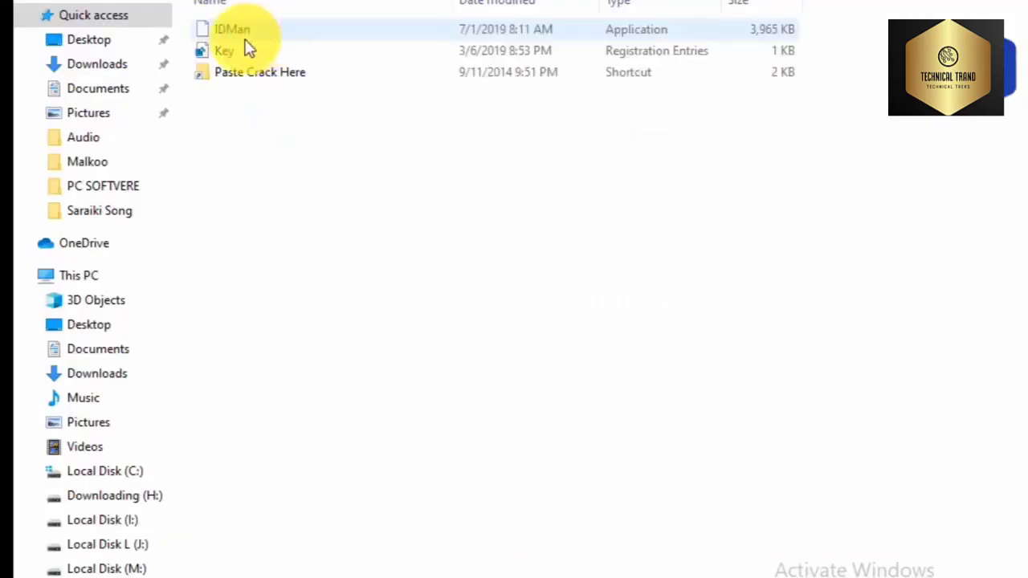
pyautogui.rightClick(291, 164)
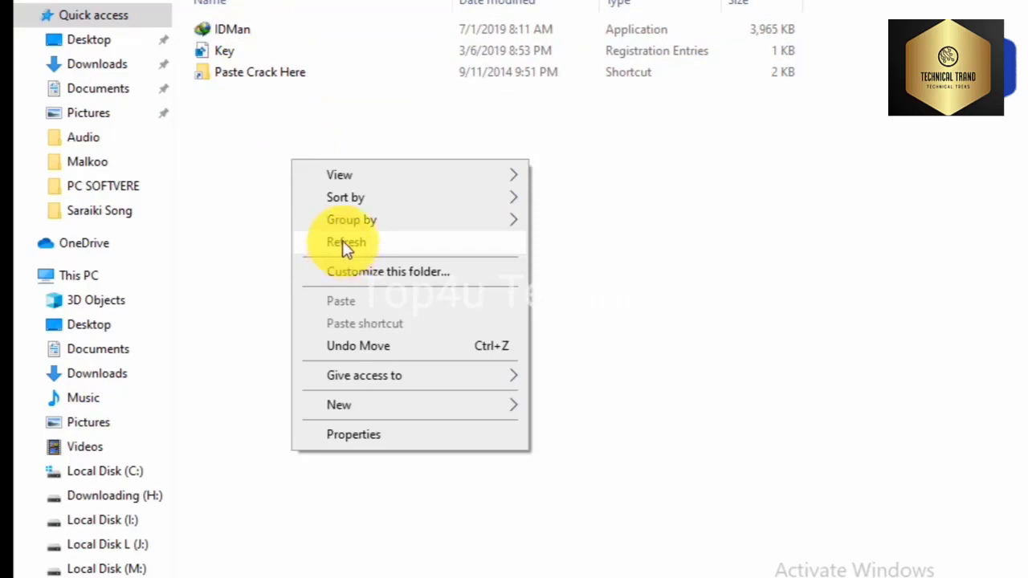
pyautogui.click(344, 247)
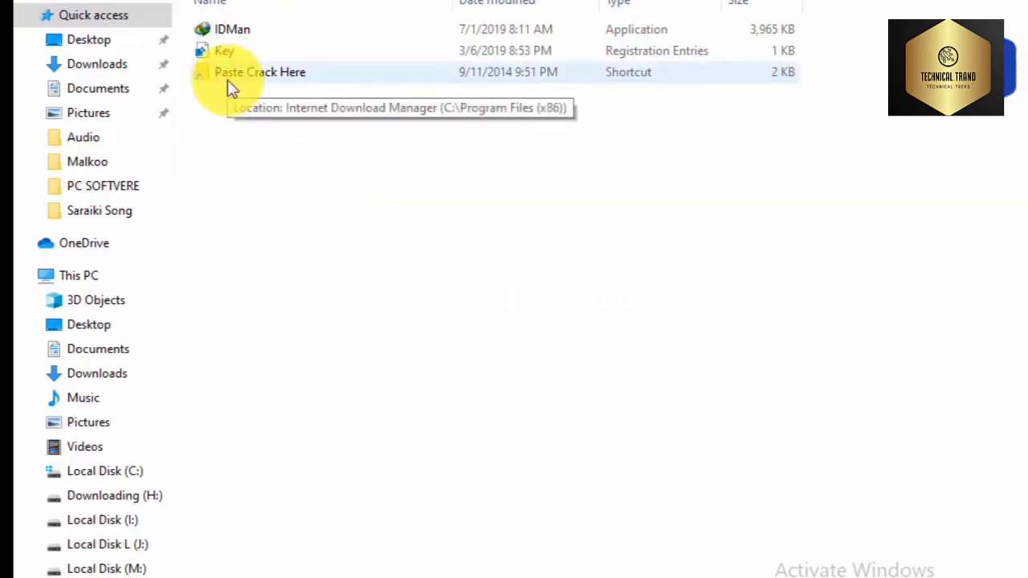
pyautogui.click(207, 29)
pyautogui.rightClick(208, 29)
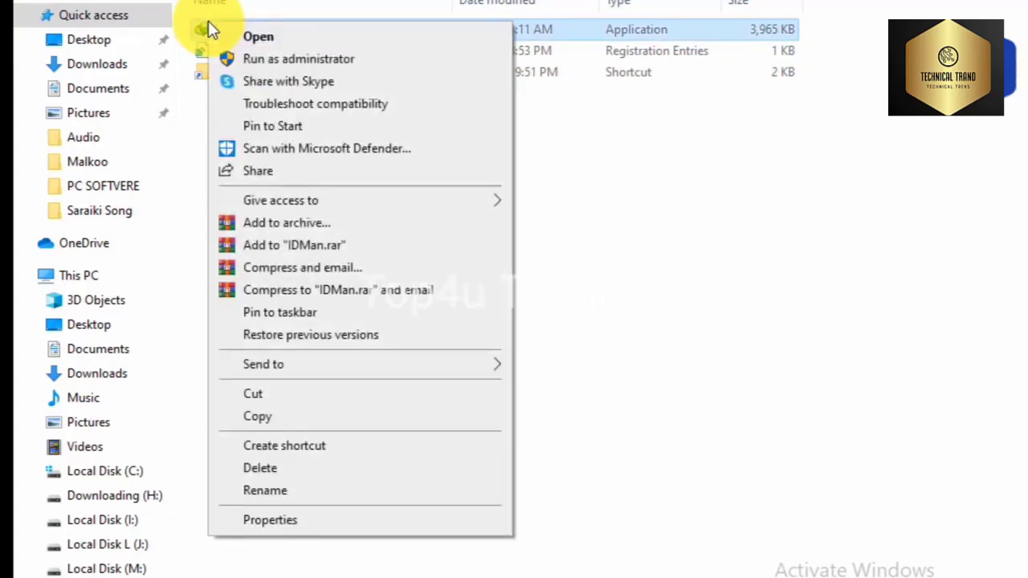
pyautogui.click(281, 419)
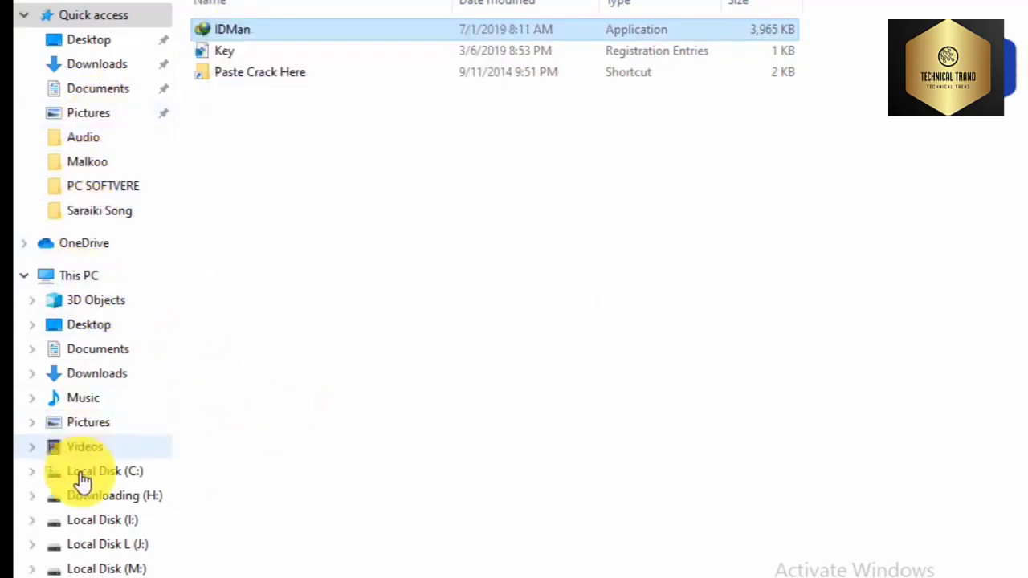
# Paste IDMan into the Internet Download Manager folder under Program Files (x86) on drive C, replacing the existing file with administrator permission
pyautogui.click(109, 474)
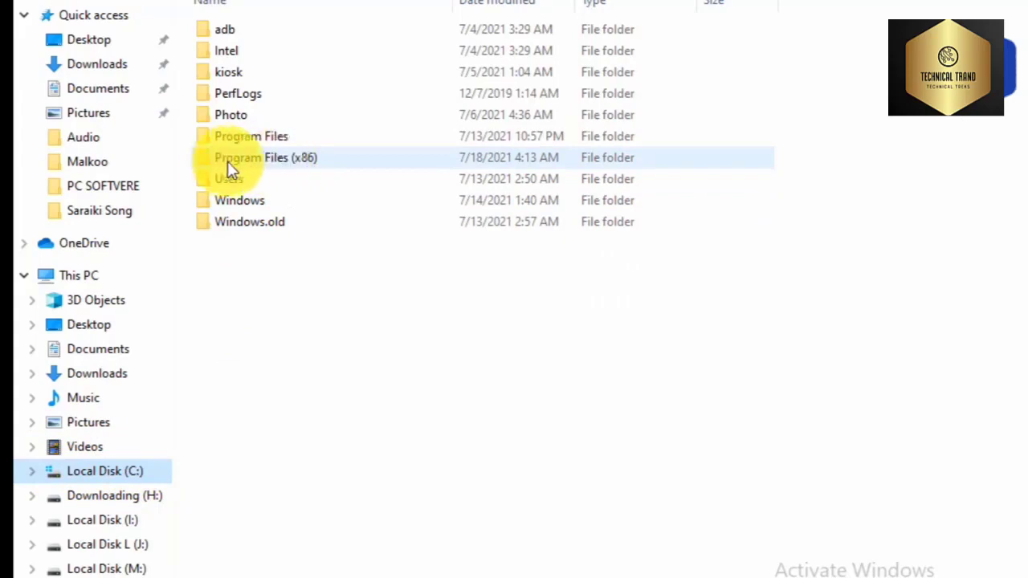
pyautogui.doubleClick(265, 158)
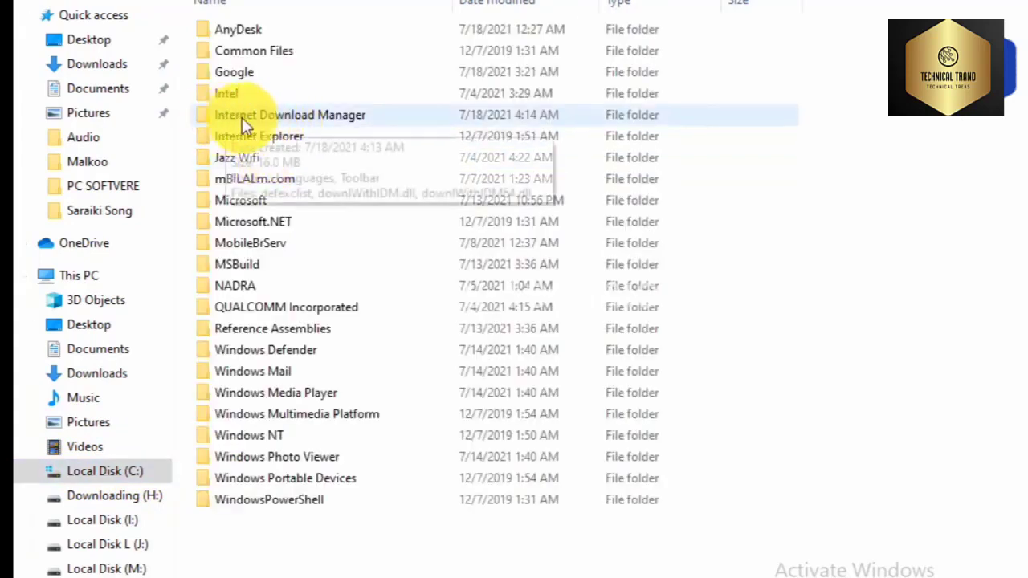
pyautogui.doubleClick(286, 115)
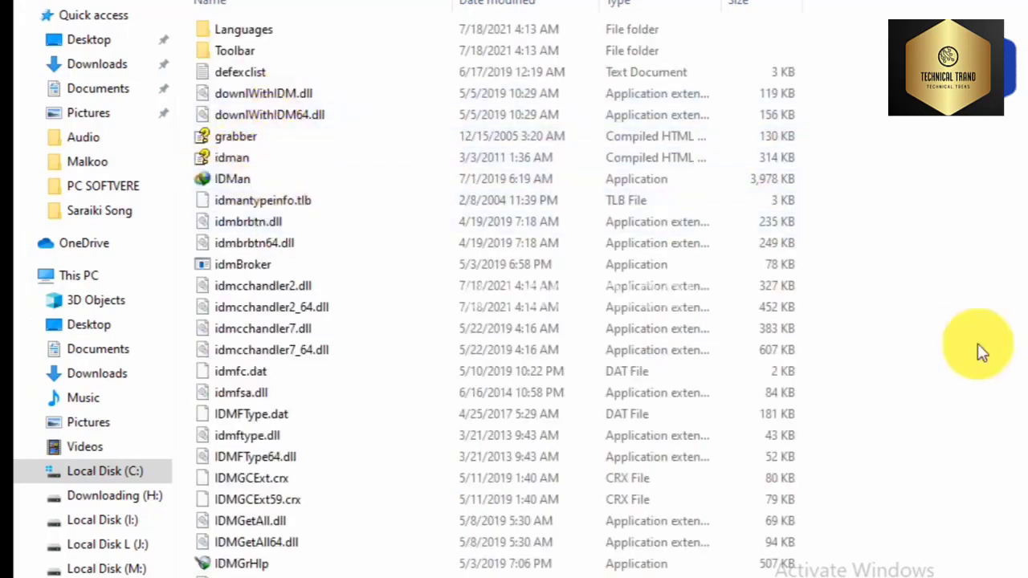
pyautogui.rightClick(874, 402)
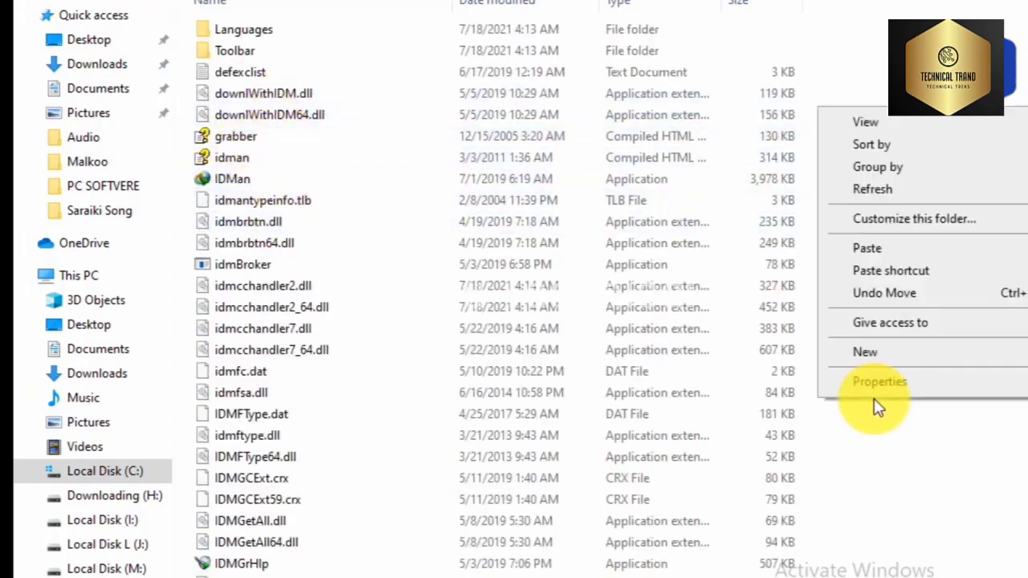
pyautogui.click(869, 249)
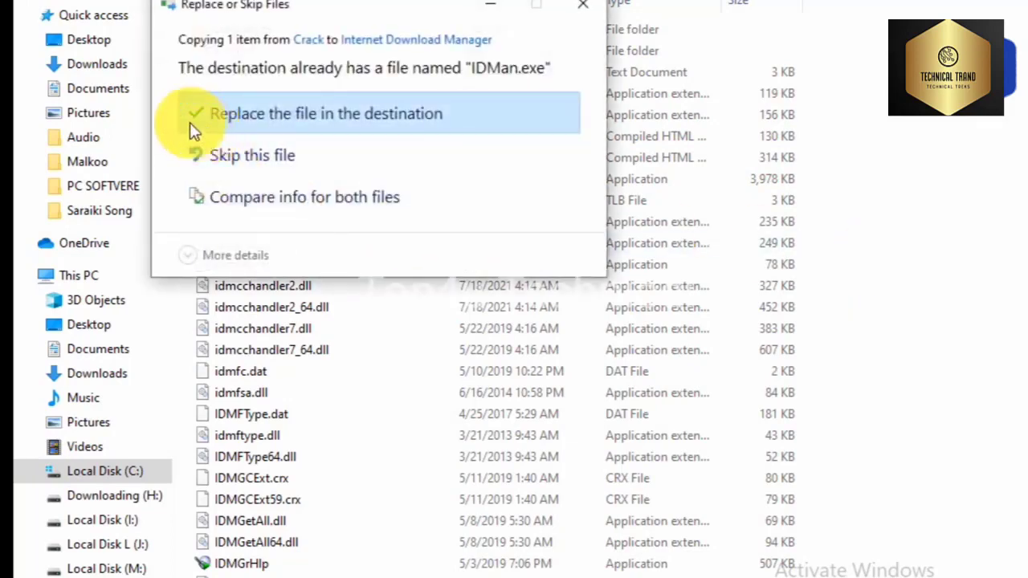
pyautogui.click(333, 113)
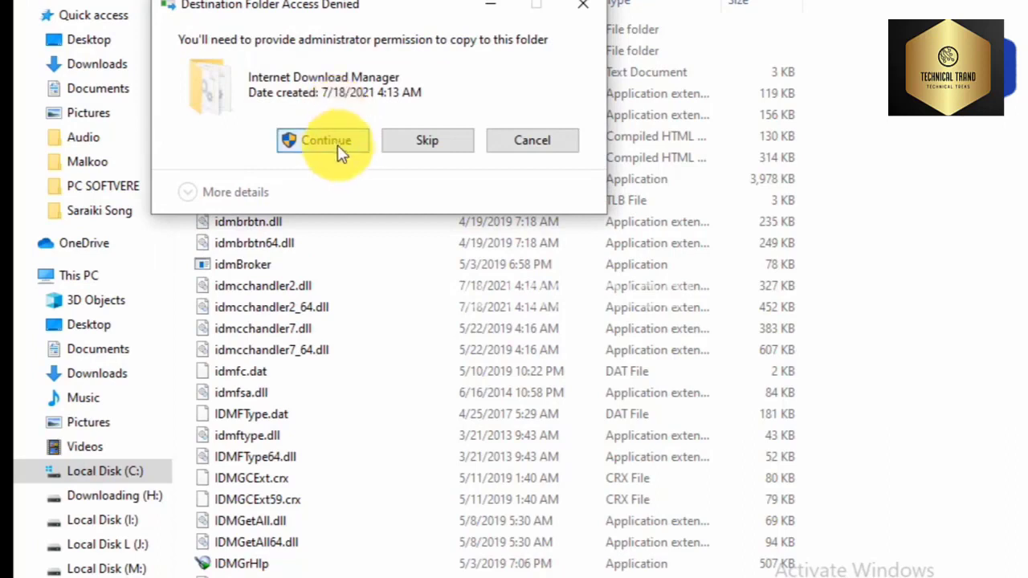
pyautogui.click(338, 144)
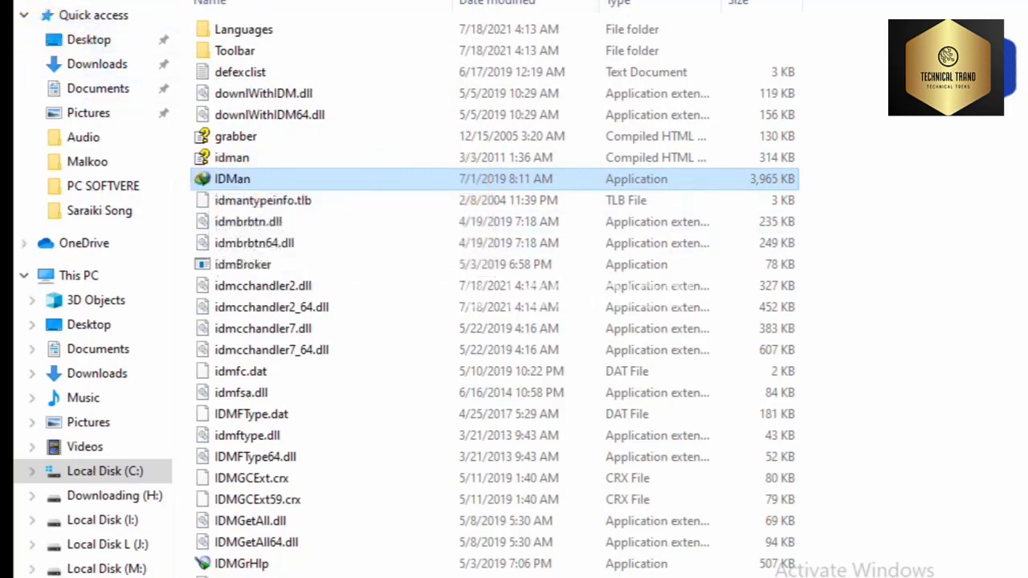
# Return to the Crack folder and add the Key registration entries to the Windows registry, accepting the prompts
pyautogui.hotkey('alt', 'Up')
pyautogui.hotkey('alt', 'Left')
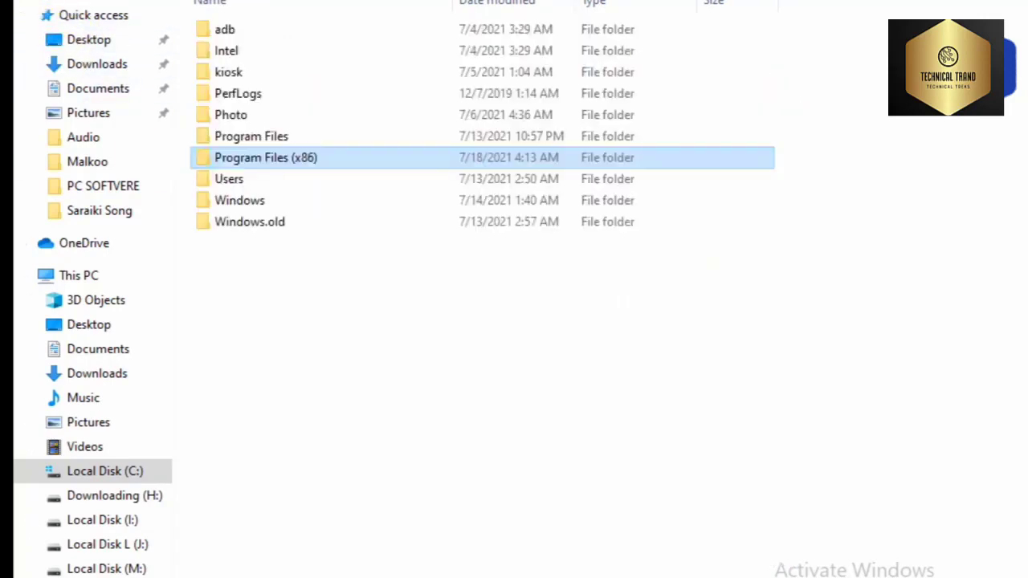
pyautogui.hotkey('alt', 'Left')
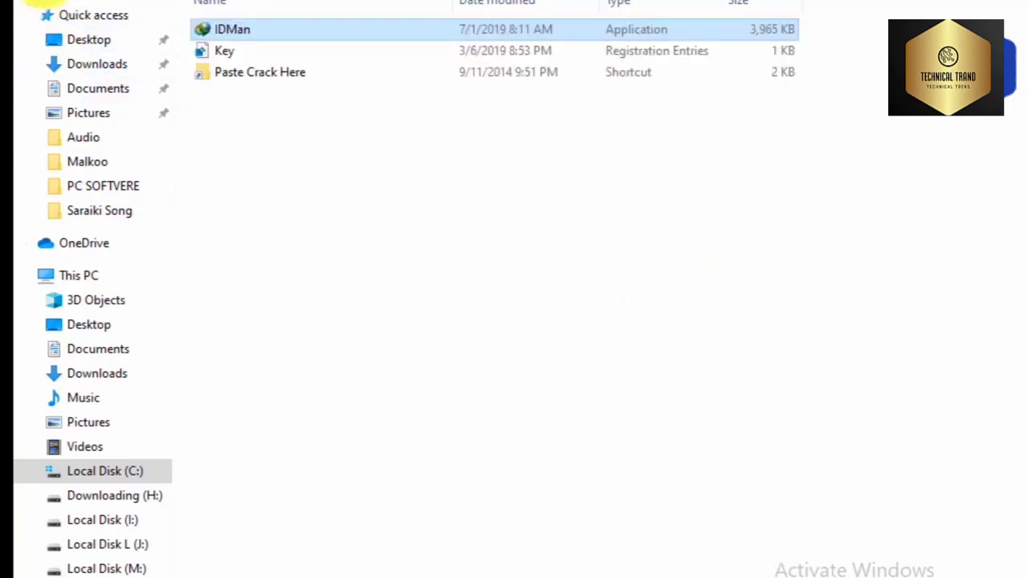
pyautogui.click(219, 54)
pyautogui.press('Up')
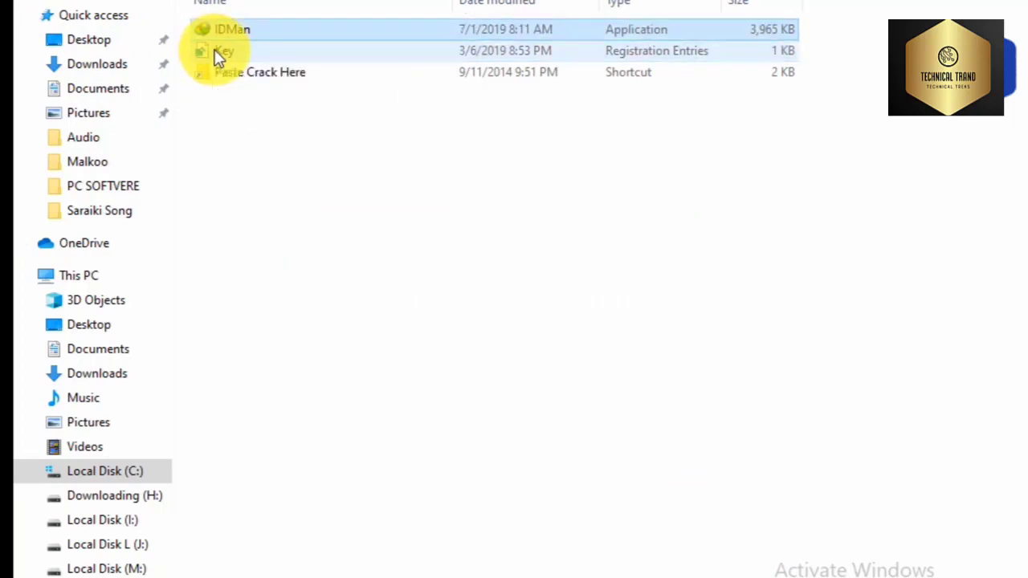
pyautogui.click(218, 56)
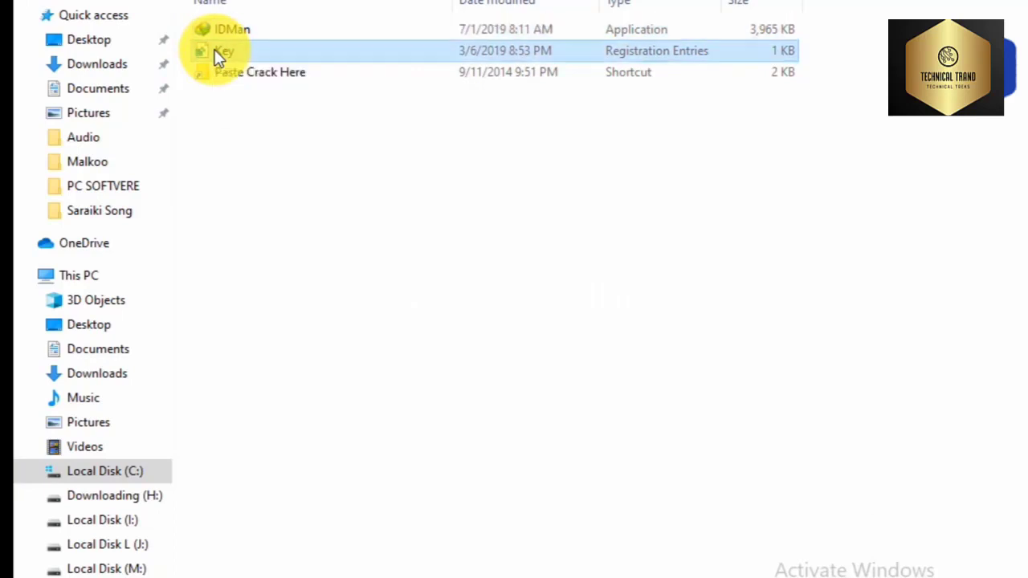
pyautogui.doubleClick(219, 53)
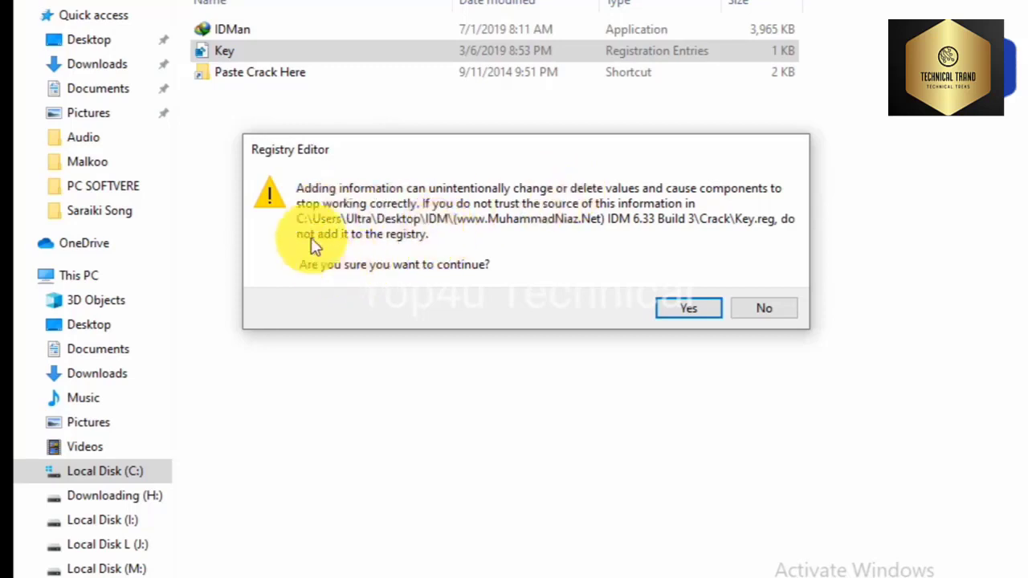
pyautogui.click(687, 310)
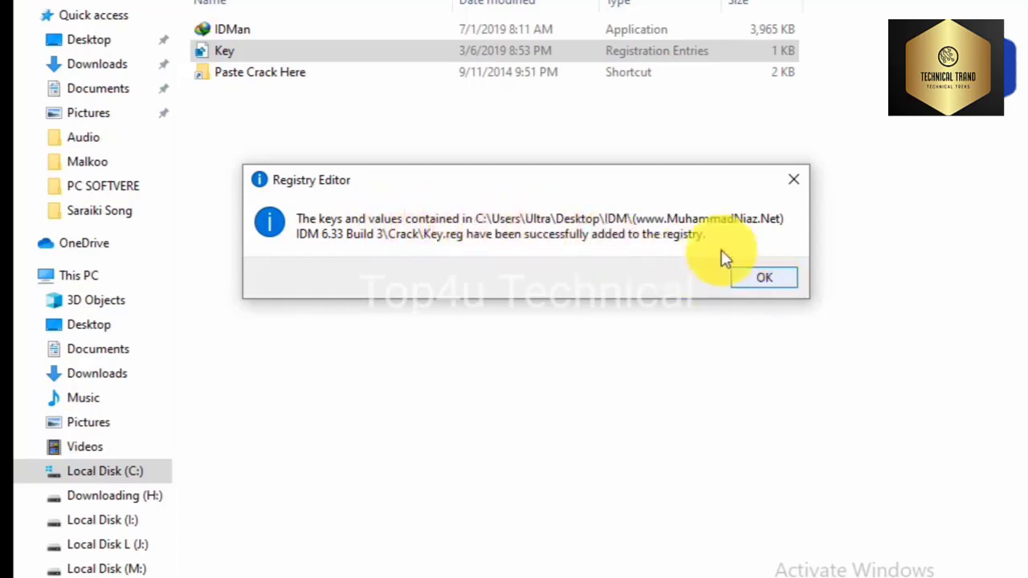
pyautogui.click(768, 280)
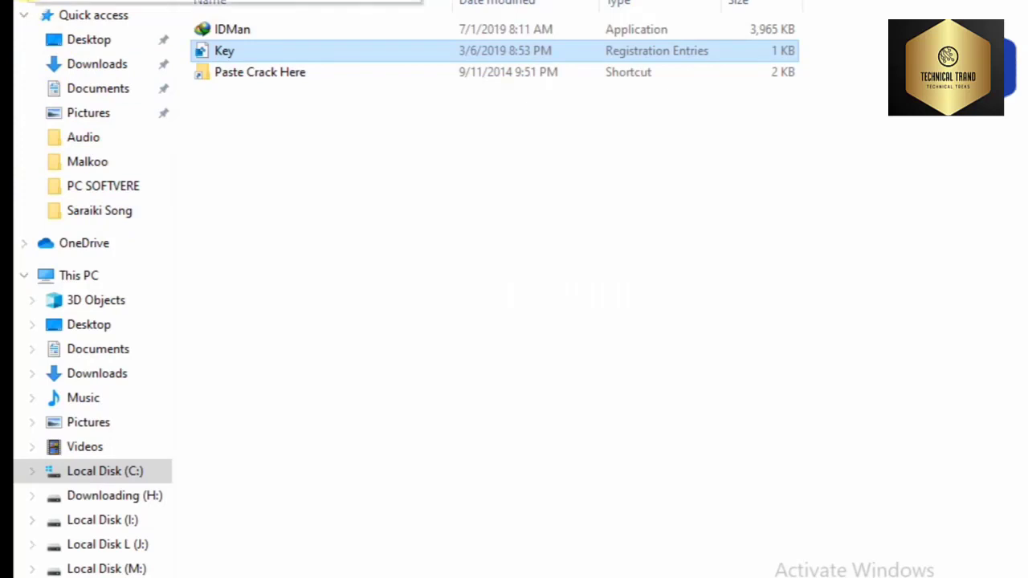
pyautogui.hotkey('alt', 'Left')
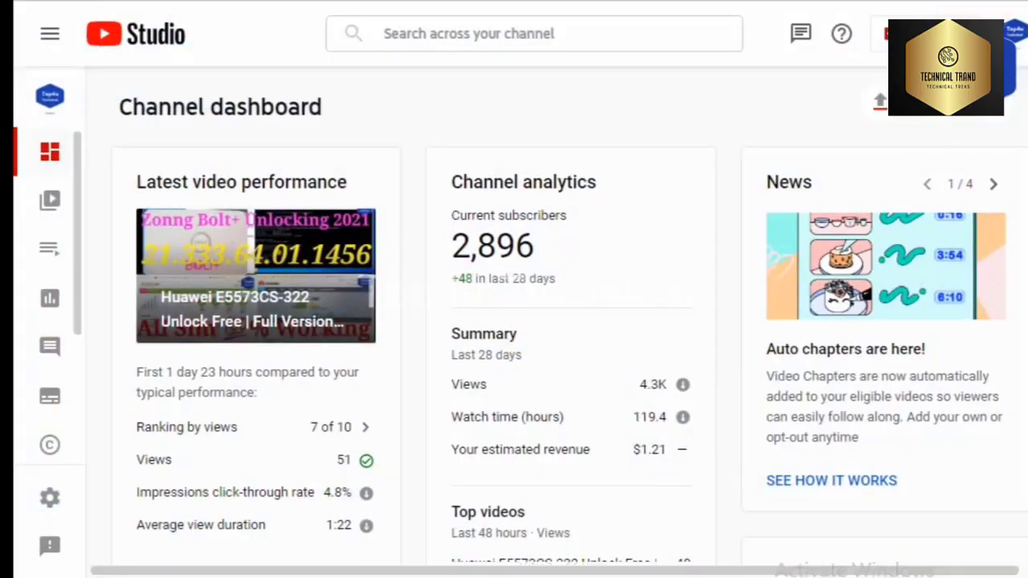
# Switch to Chrome, open its extensions page and enable the IDM Integration Module
pyautogui.hotkey('alt', 'f')
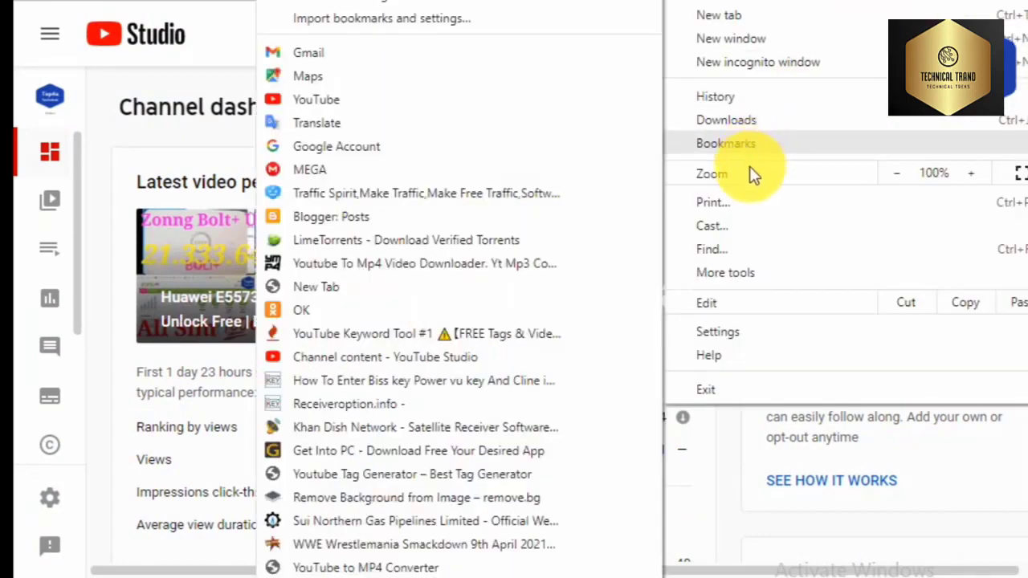
pyautogui.moveTo(741, 275)
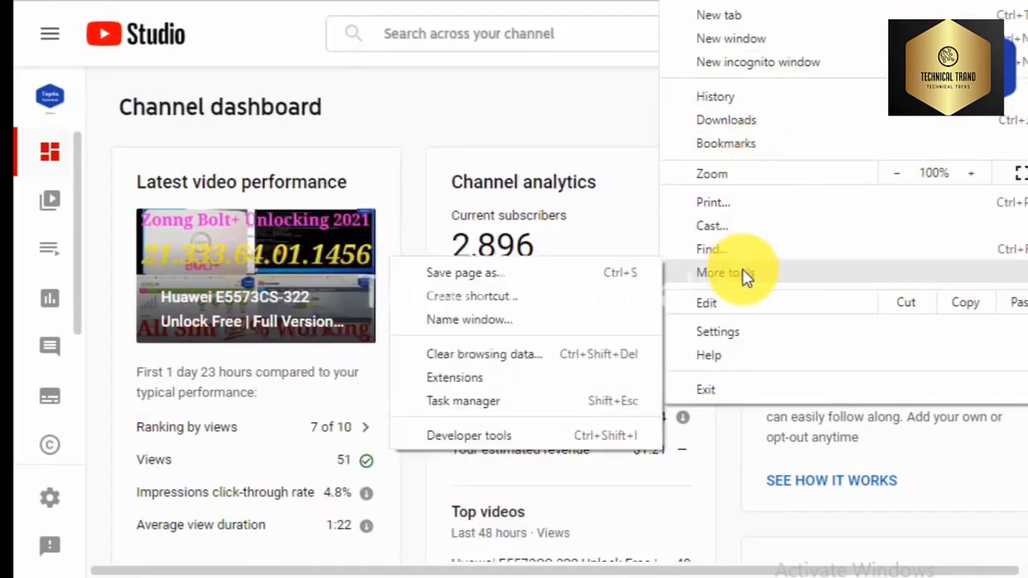
pyautogui.click(448, 378)
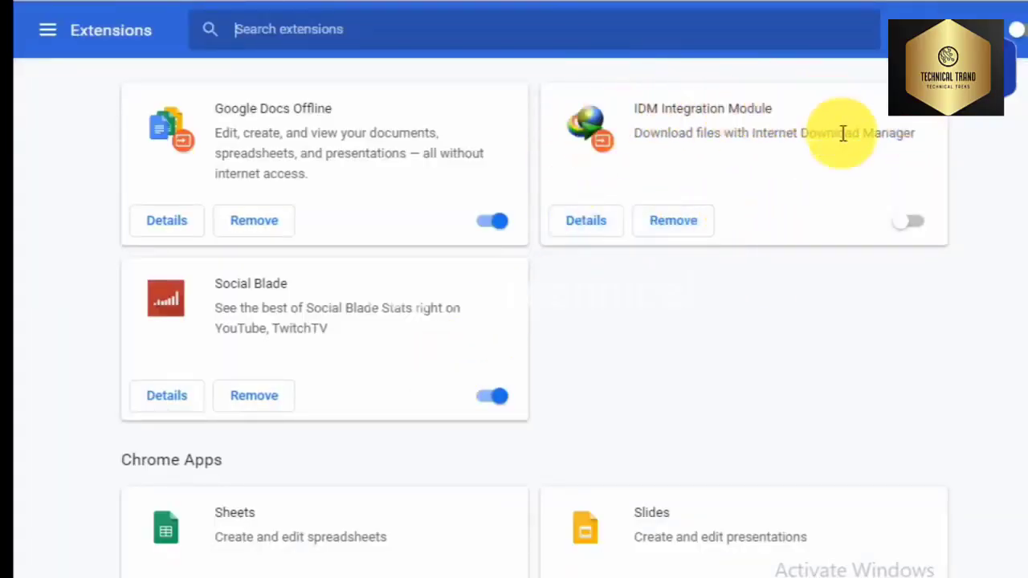
pyautogui.click(914, 224)
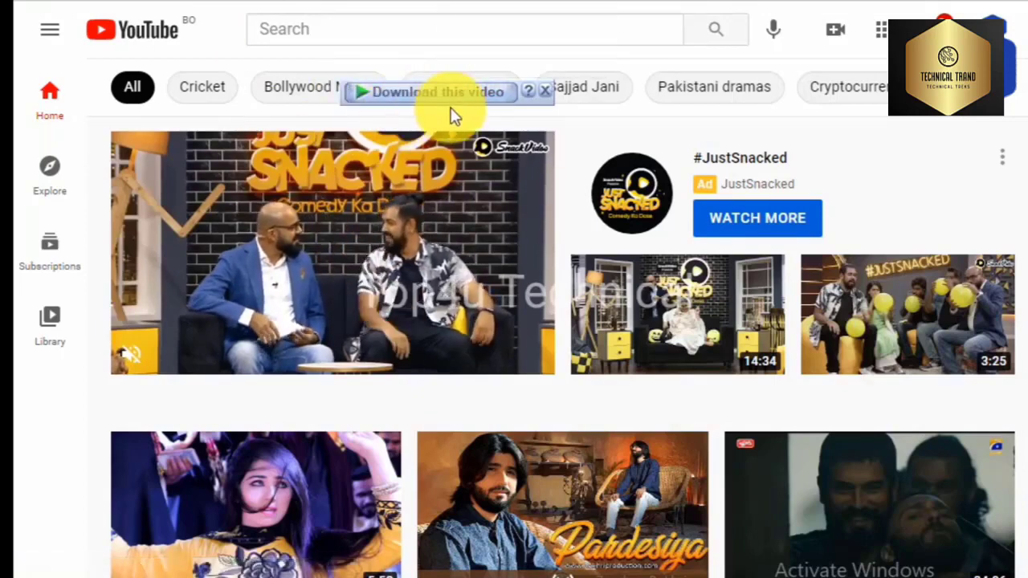
# Play the "Pardesiya" mix from the YouTube home page and open the list of downloadable versions of the video
pyautogui.hscroll(5, 452, 110)
pyautogui.scroll(-2, 509, 498)
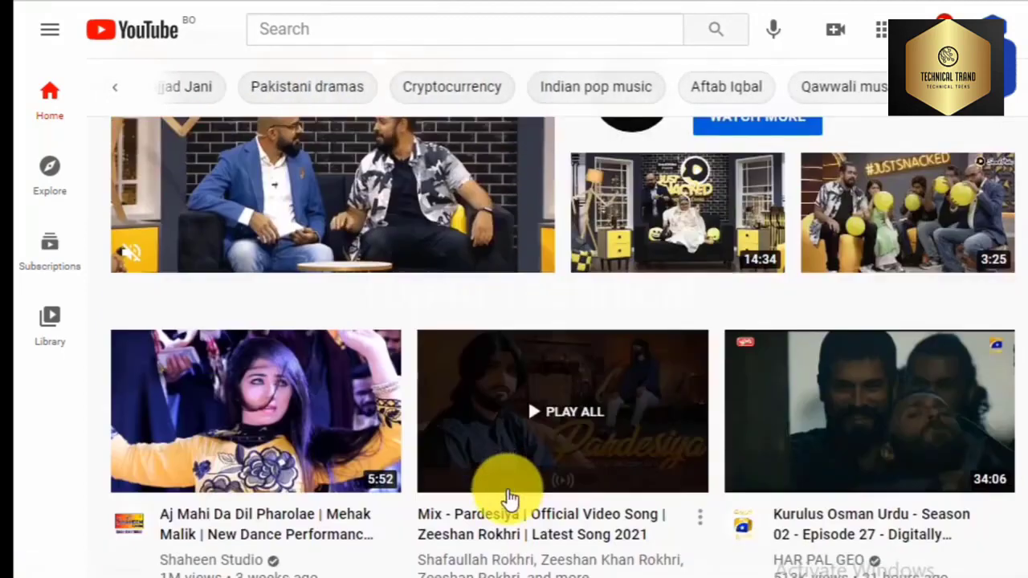
pyautogui.click(533, 412)
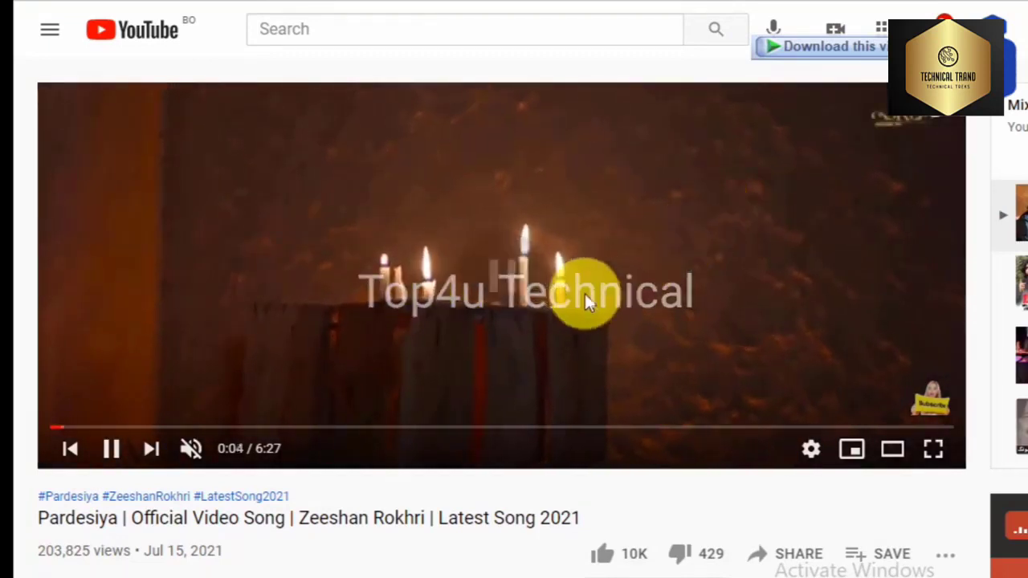
pyautogui.click(803, 48)
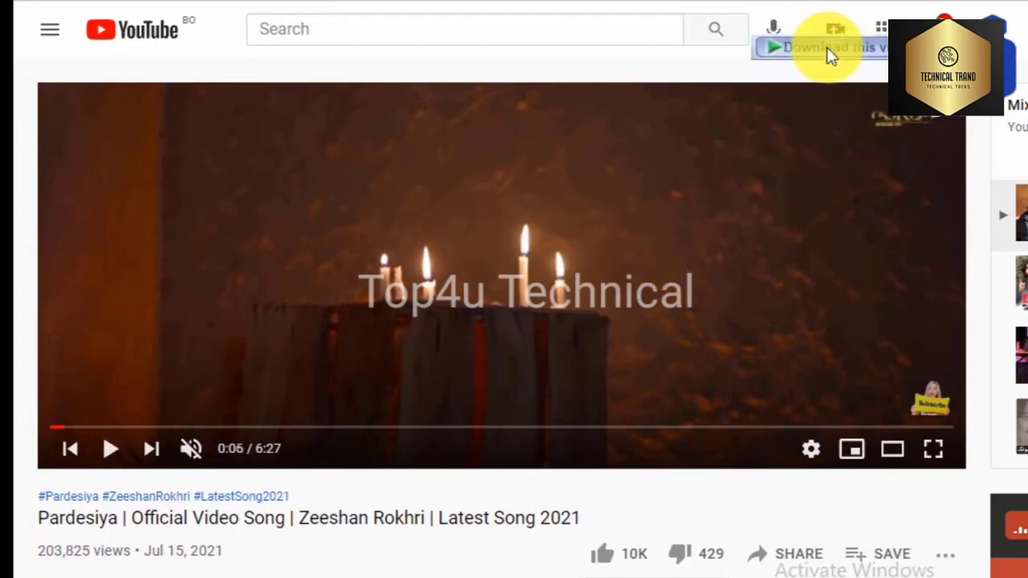
pyautogui.click(832, 50)
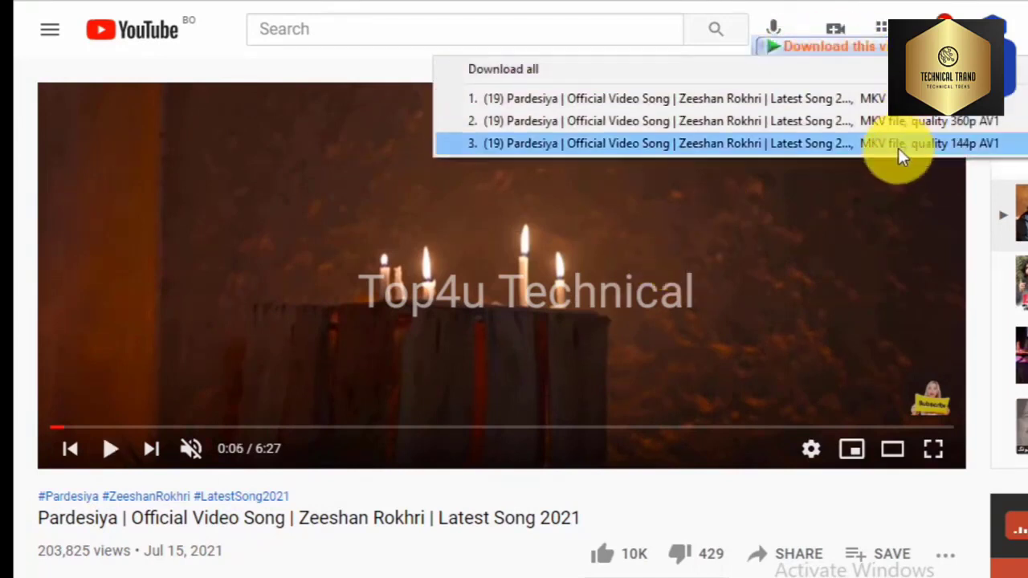
# Set the YouTube video's playback quality to 720p
pyautogui.click(812, 448)
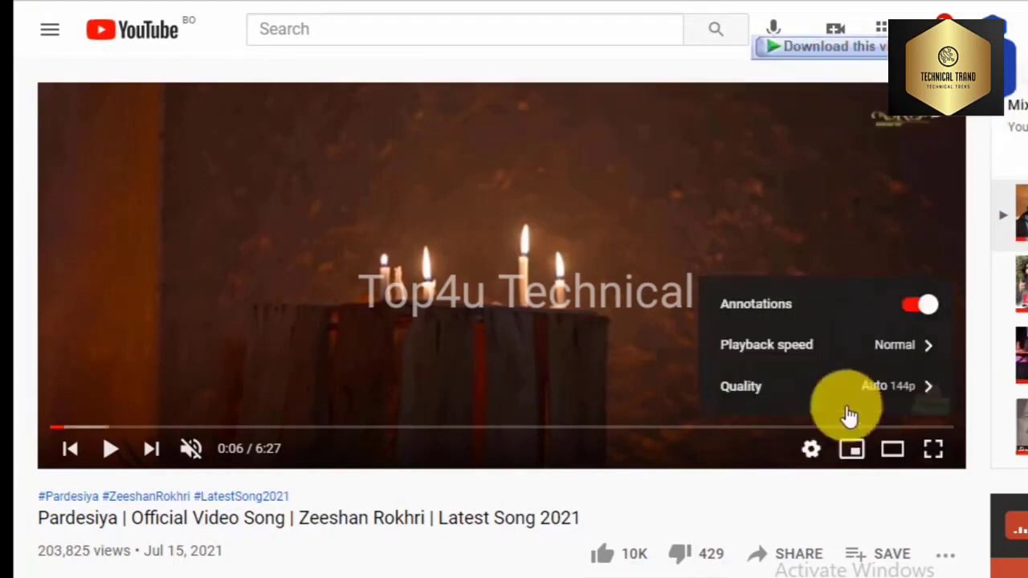
pyautogui.click(914, 389)
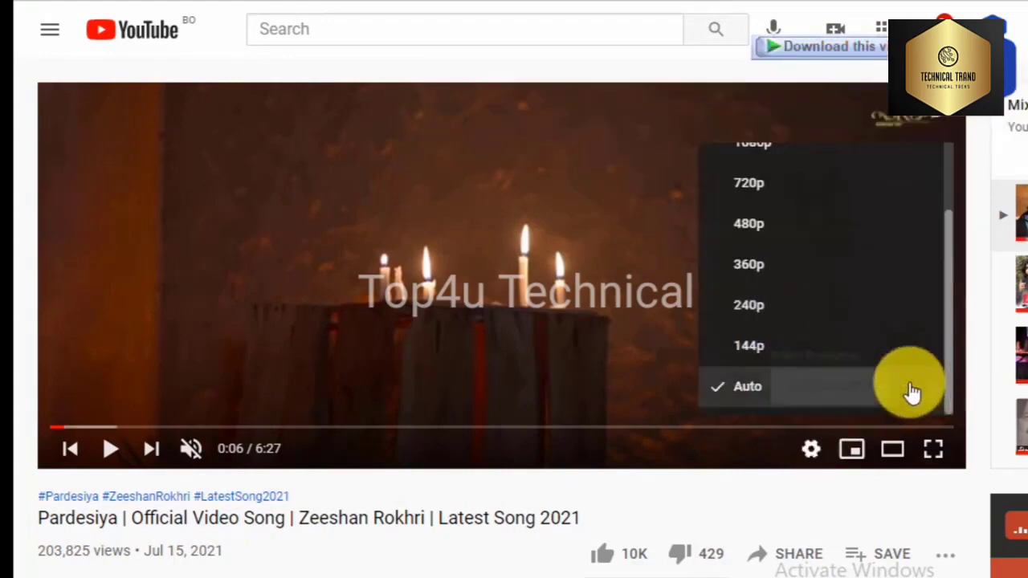
pyautogui.click(796, 191)
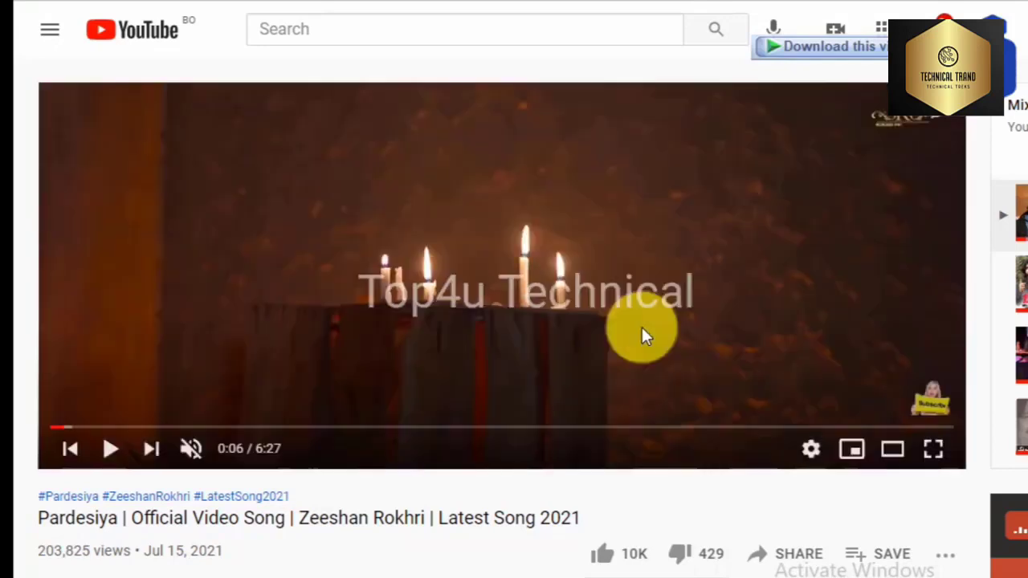
# Start downloading the 720p HD AV1 MKV version, remembering the save path for the Video category
pyautogui.click(874, 48)
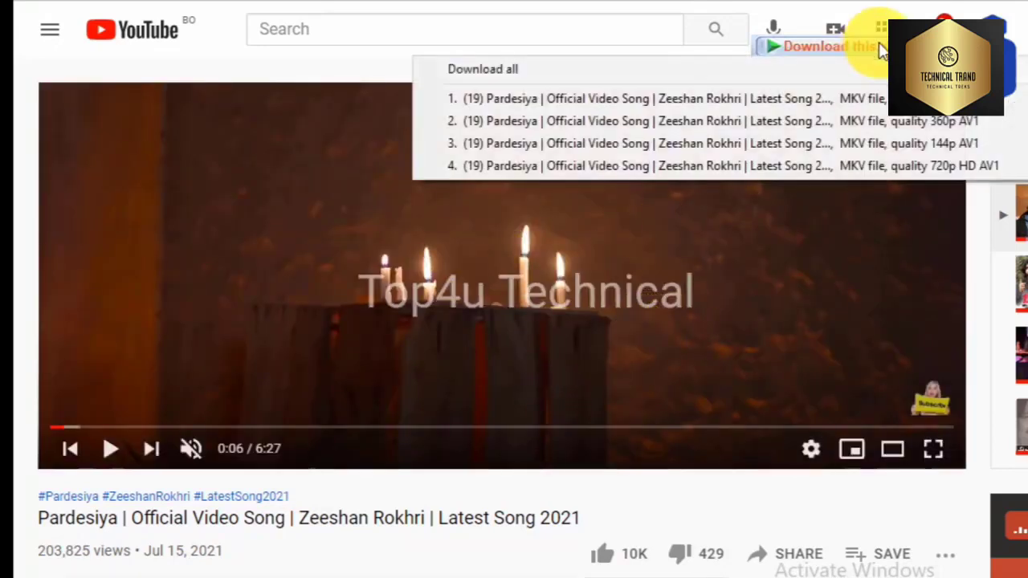
pyautogui.click(663, 167)
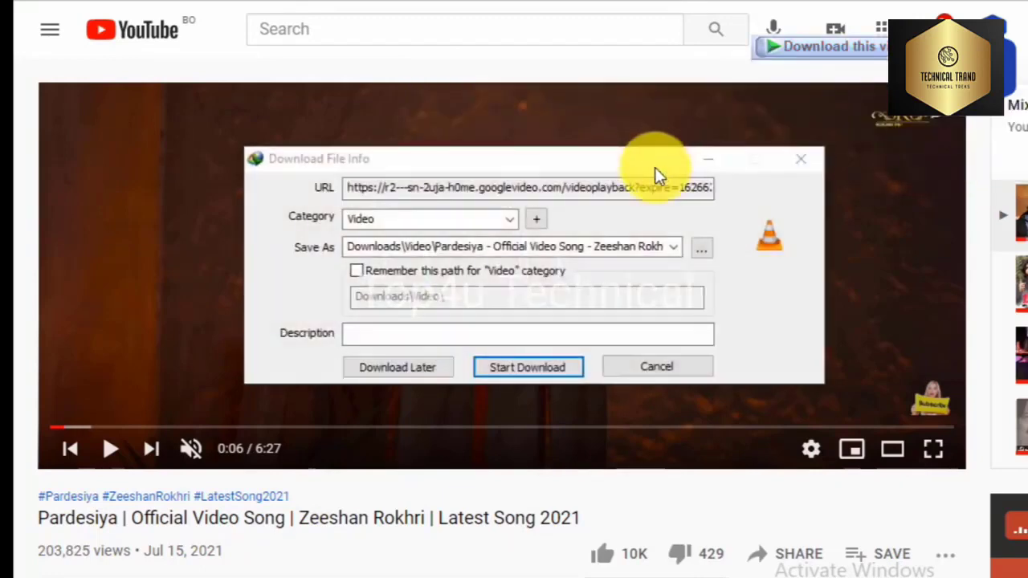
pyautogui.click(356, 272)
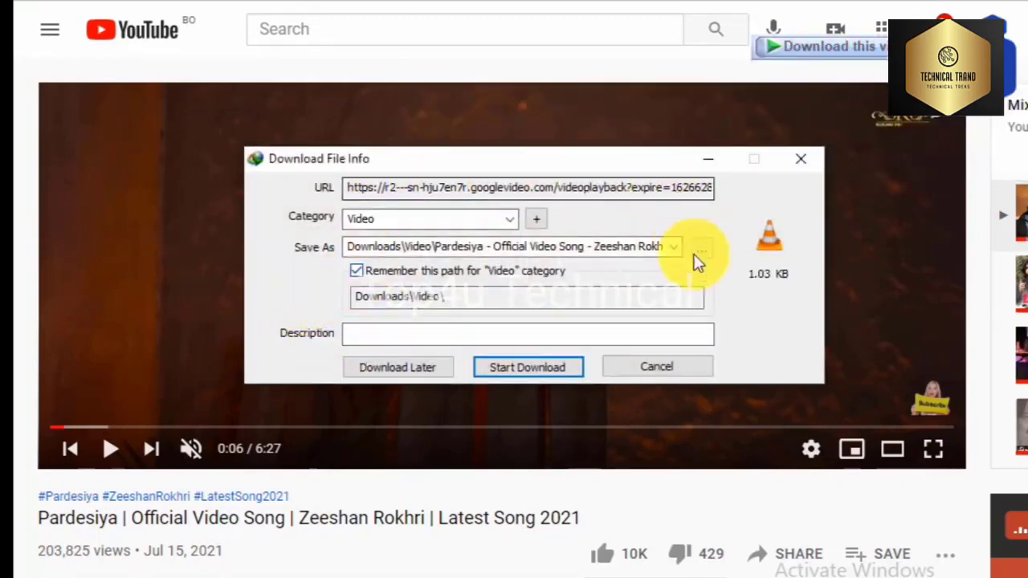
pyautogui.click(512, 367)
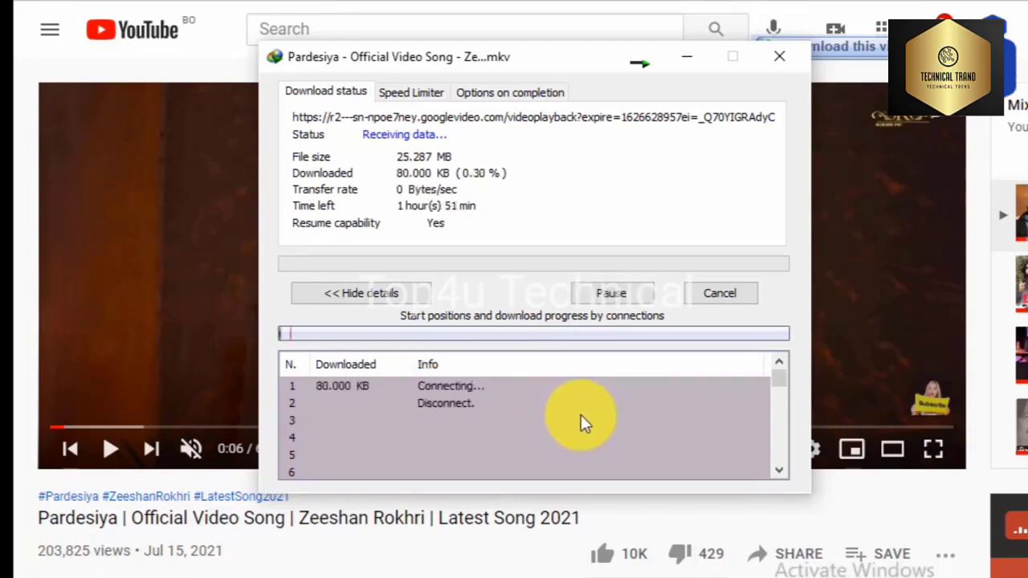
# Close Task Manager and return to the desktop
pyautogui.click(690, 60)
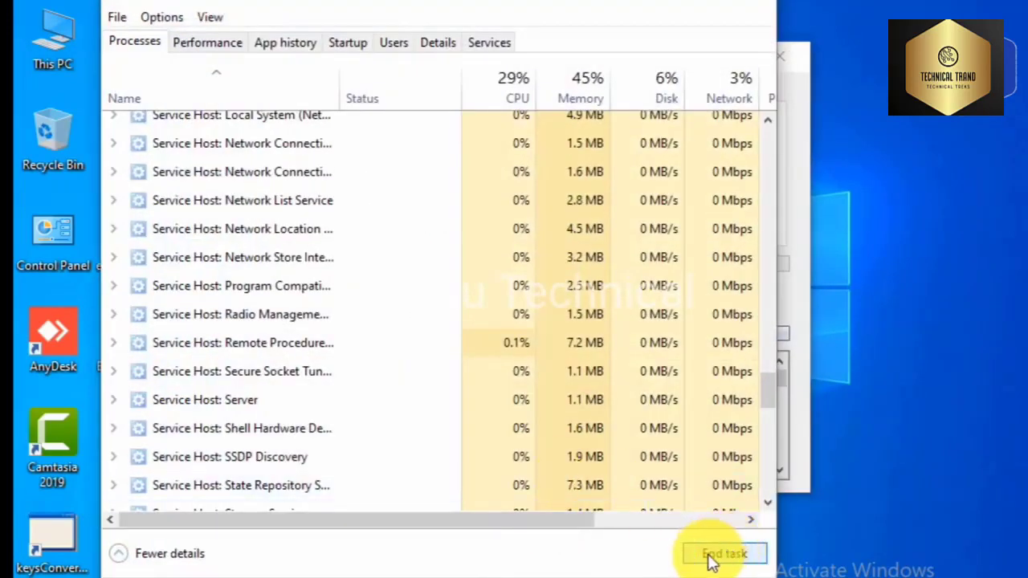
pyautogui.click(751, 3)
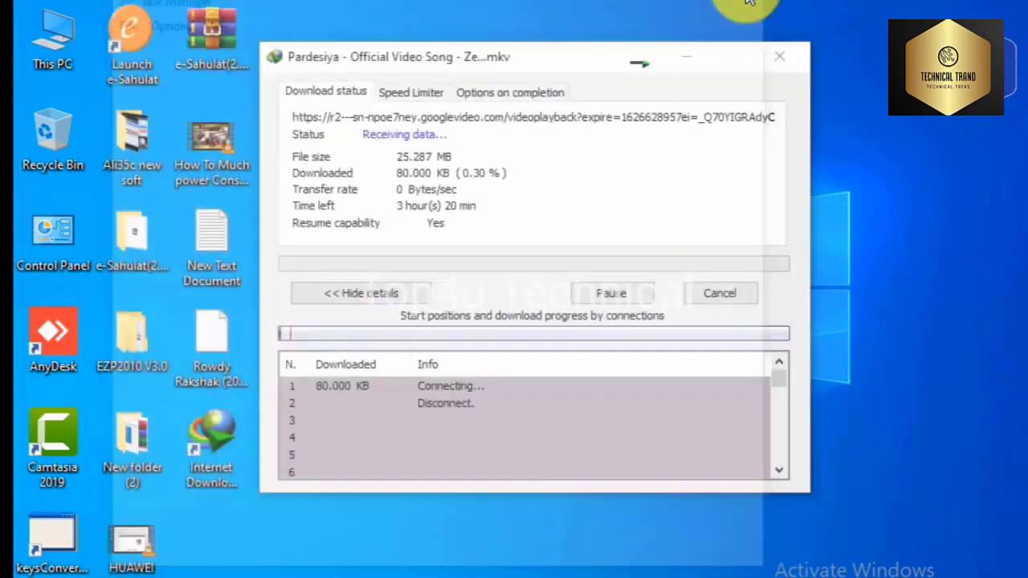